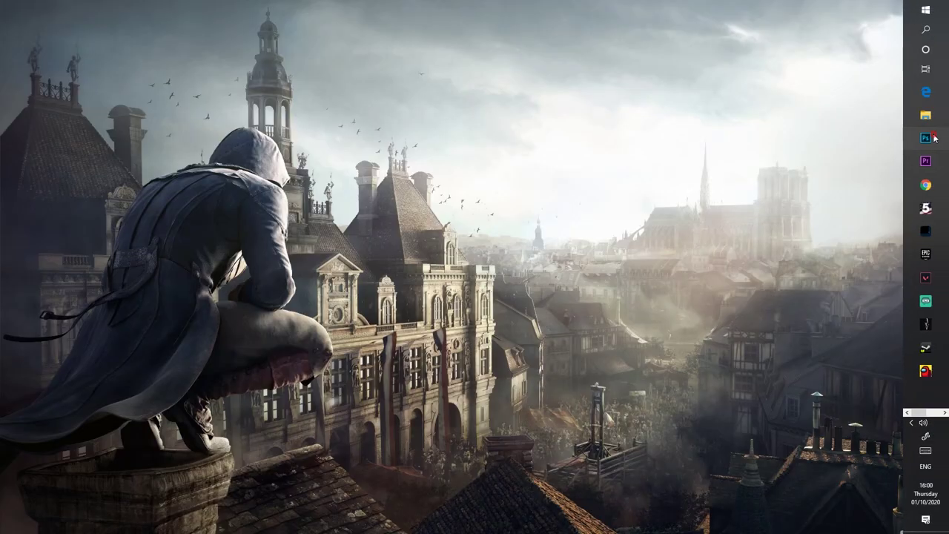
# Launch Photoshop and wait for the Home screen listing recent image files
pyautogui.click(926, 138)
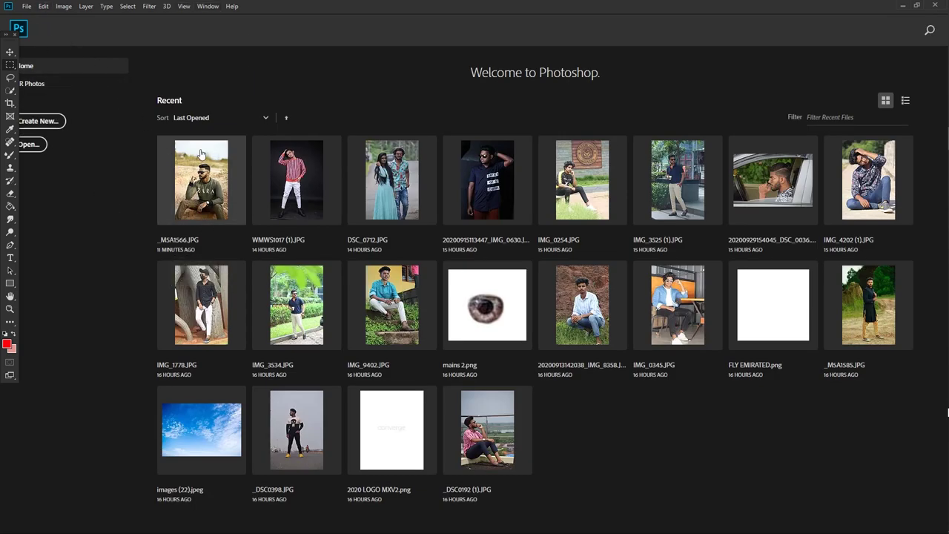
# Open _MSA1566.JPG converted to the working colour space and zoom in on the face
pyautogui.click(219, 181)
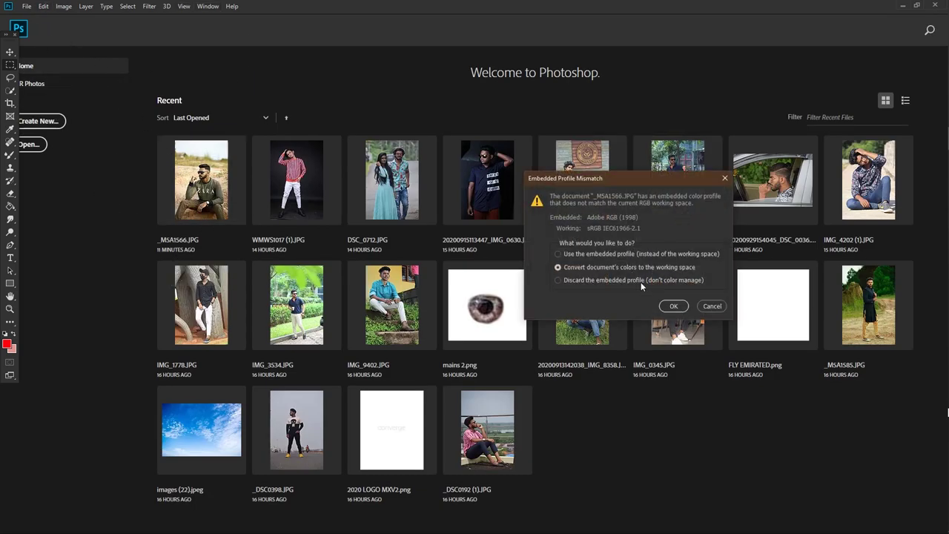
pyautogui.click(673, 307)
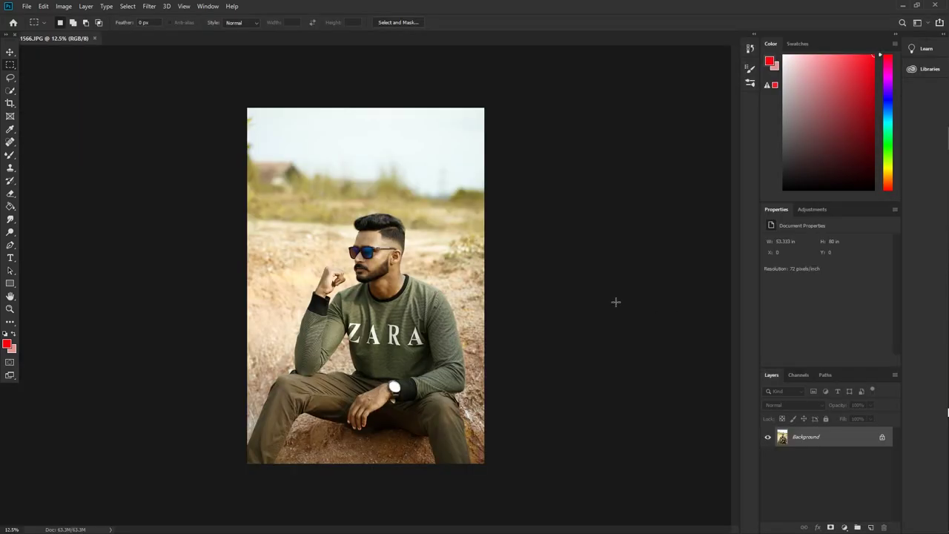
pyautogui.press('z')
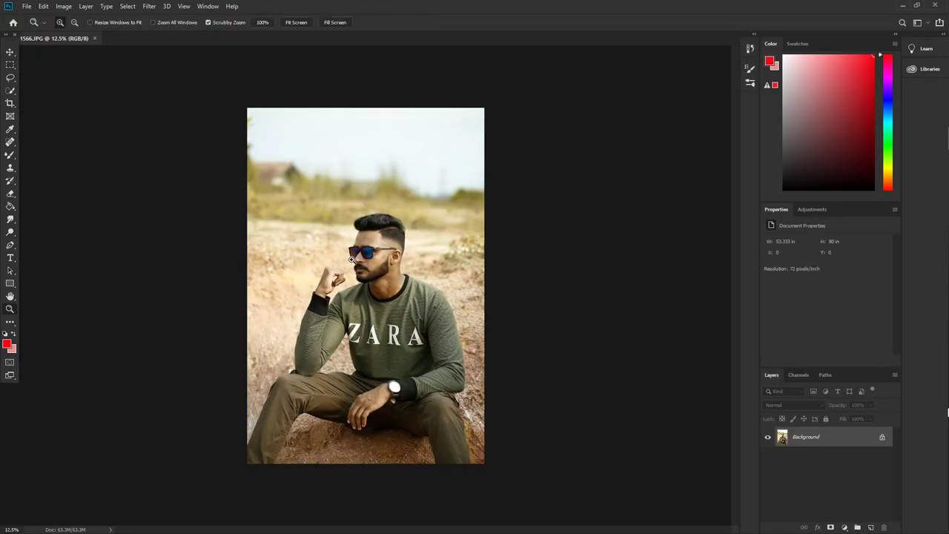
pyautogui.moveTo(367, 255)
pyautogui.mouseDown()
pyautogui.moveTo(419, 253)
pyautogui.moveTo(222, 341)
pyautogui.mouseUp()
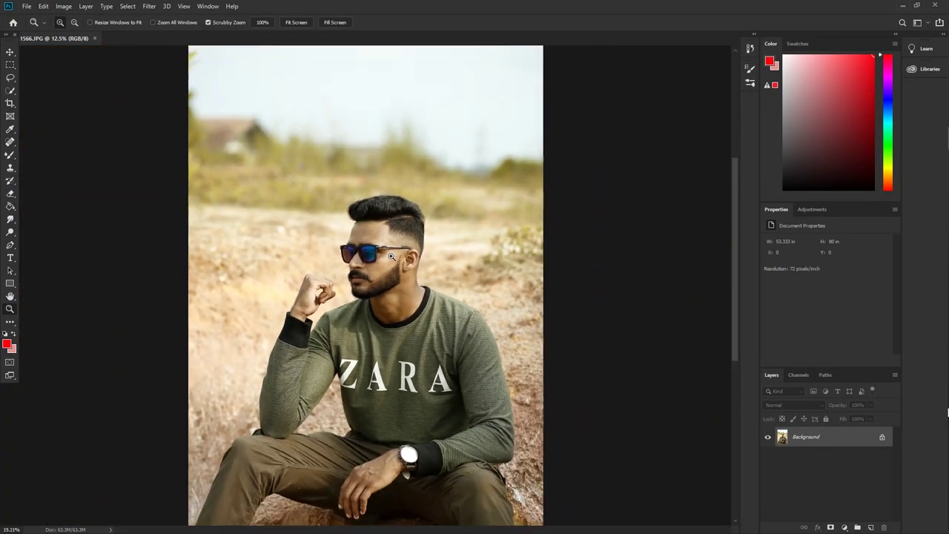
# Check the hand and watch, fit the photo, and duplicate Background as Background copy
pyautogui.moveTo(379, 448)
pyautogui.mouseDown()
pyautogui.moveTo(433, 441)
pyautogui.moveTo(402, 427)
pyautogui.mouseUp()
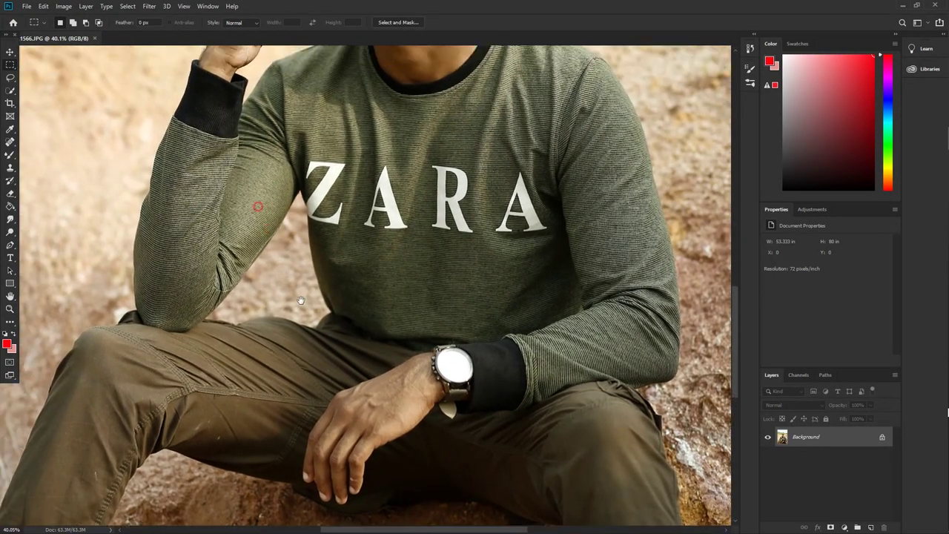
pyautogui.moveTo(403, 427)
pyautogui.mouseDown()
pyautogui.moveTo(424, 305)
pyautogui.moveTo(319, 306)
pyautogui.mouseUp()
pyautogui.press('m')
pyautogui.moveTo(836, 442); pyautogui.dragTo(870, 527)
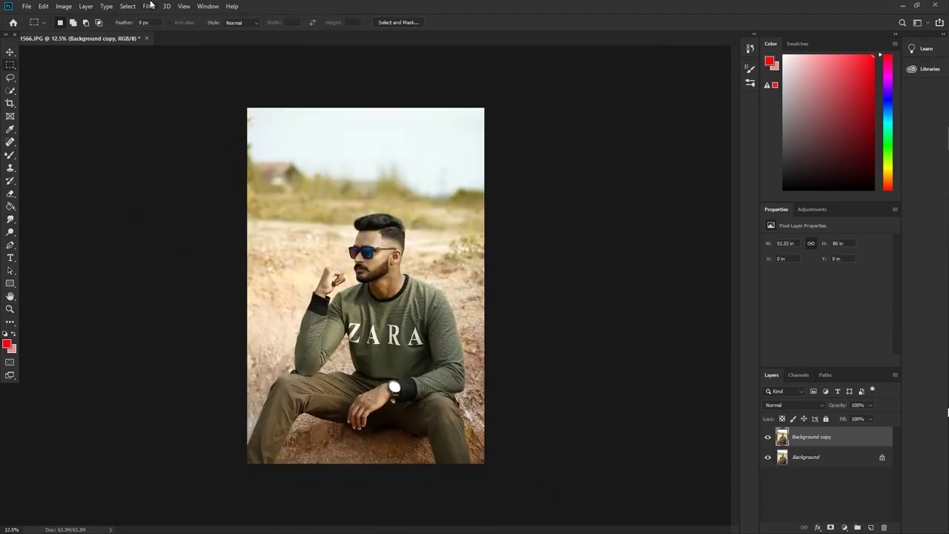
# Run the Camera Raw Filter on Background copy, check the face, and show the presets list
pyautogui.click(149, 5)
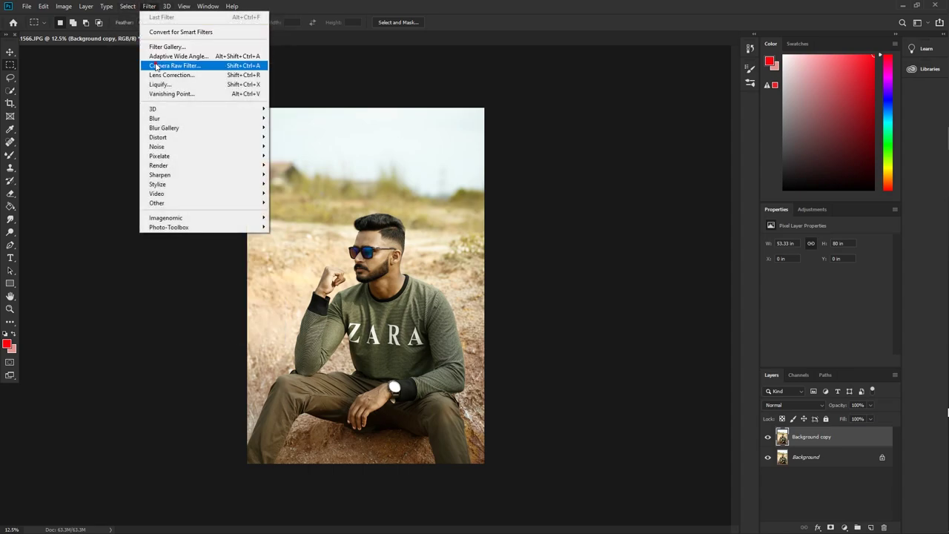
pyautogui.click(157, 66)
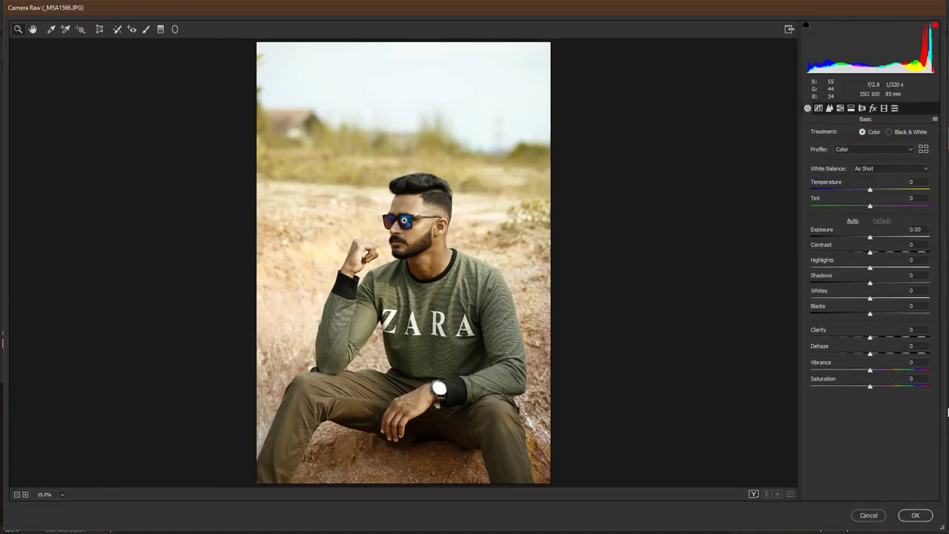
pyautogui.click(405, 201)
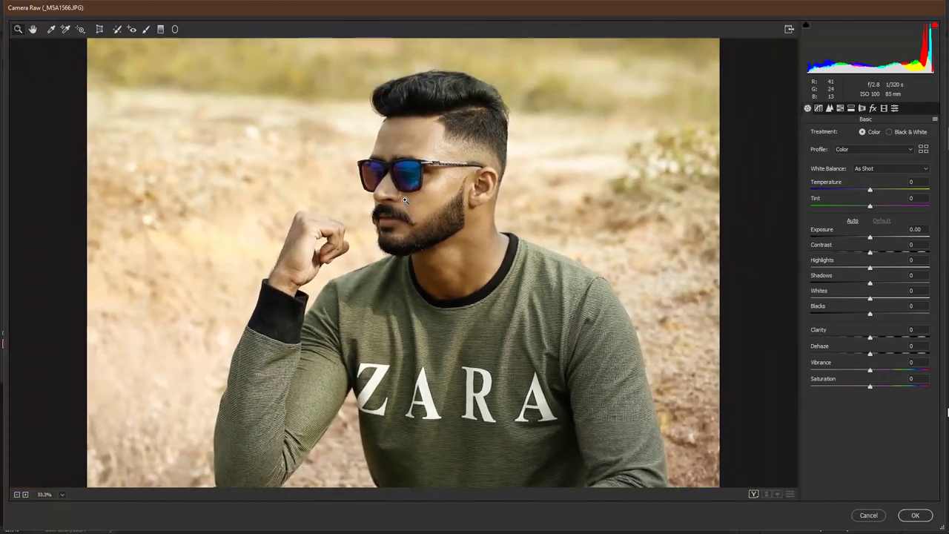
pyautogui.keyDown('alt'); pyautogui.click(405, 200); pyautogui.keyUp('alt')
pyautogui.click(895, 109)
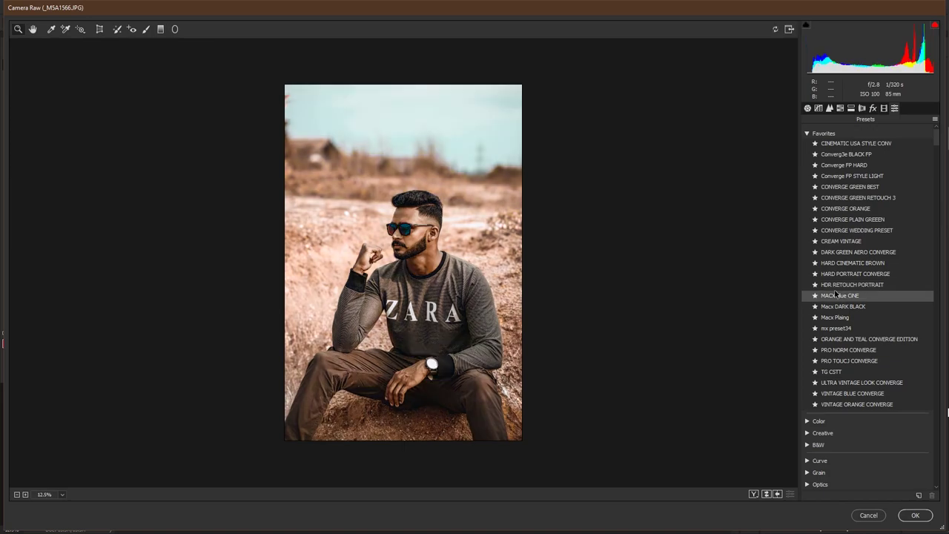
# Apply the MACX blue CINE preset, zoom in on the face, and select the Adjustment Brush
pyautogui.click(836, 294)
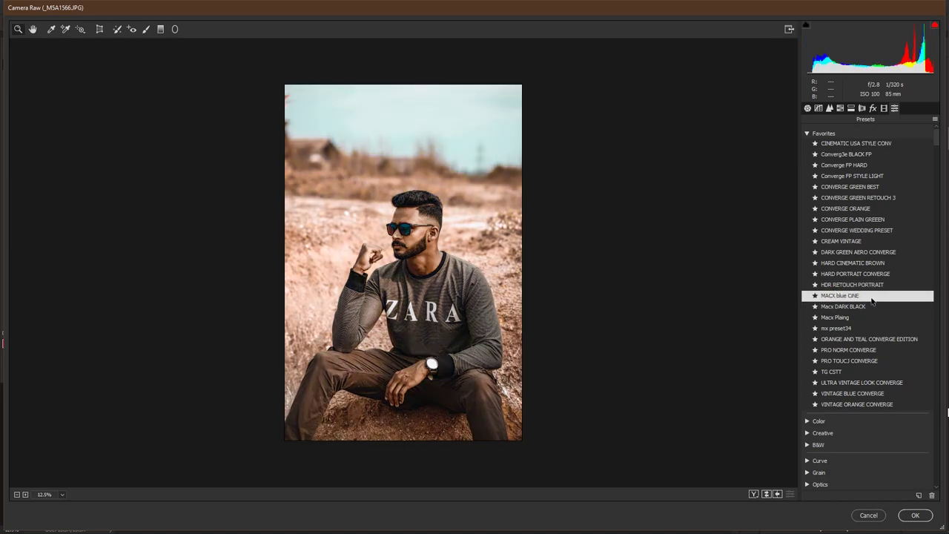
pyautogui.moveTo(320, 185); pyautogui.dragTo(385, 187)
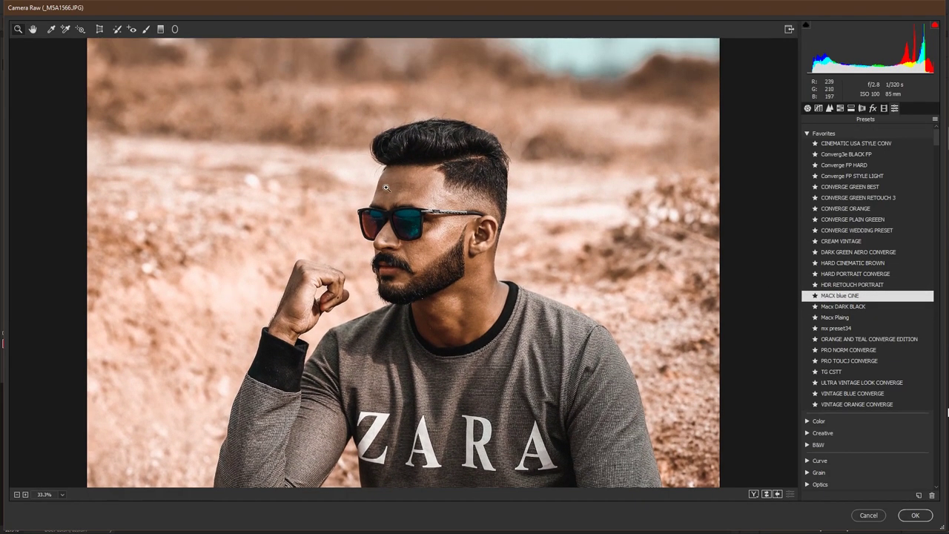
pyautogui.click(385, 187)
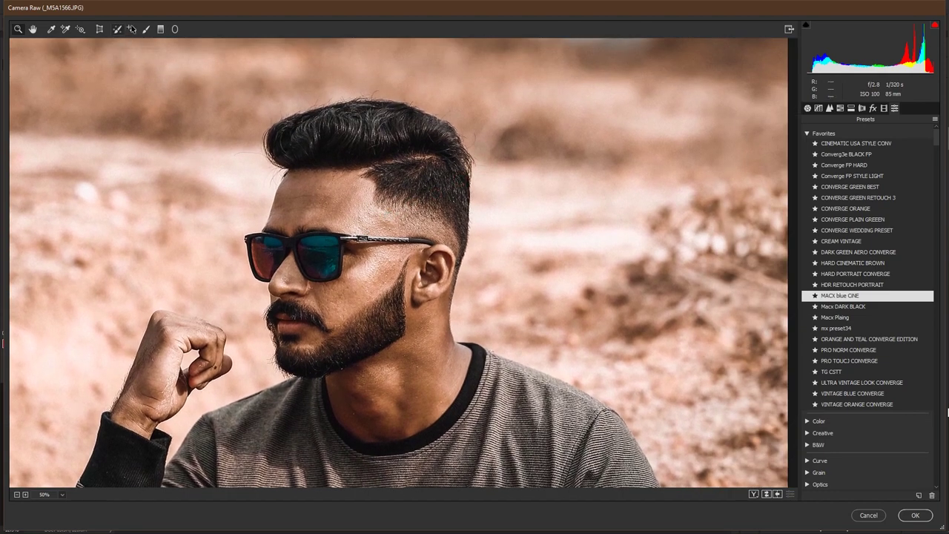
pyautogui.click(146, 29)
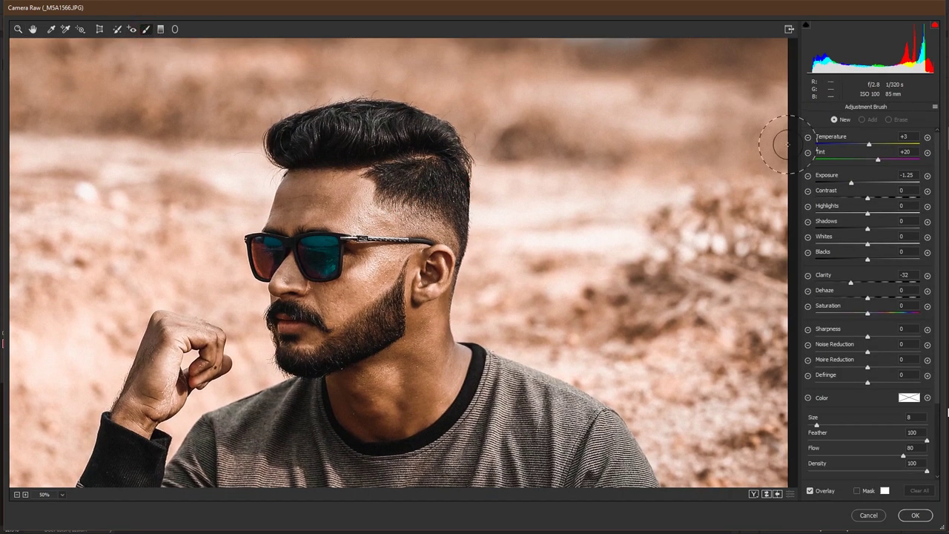
# Brush a brighter local adjustment onto the forehead, mustache and nose at brush sizes 5-8
pyautogui.hotkey('ctrl', '-')
pyautogui.write('0')
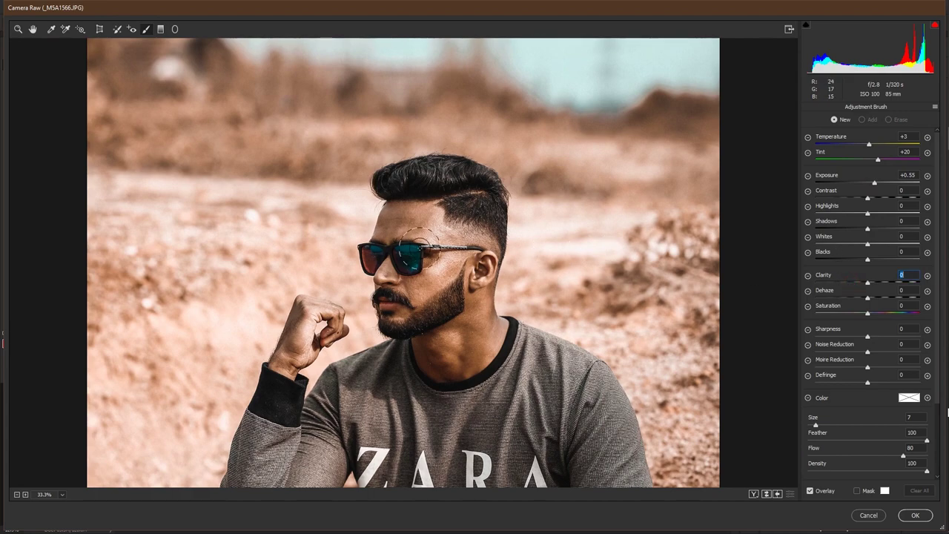
pyautogui.moveTo(422, 245)
pyautogui.mouseDown()
pyautogui.moveTo(430, 214)
pyautogui.moveTo(423, 241)
pyautogui.mouseUp()
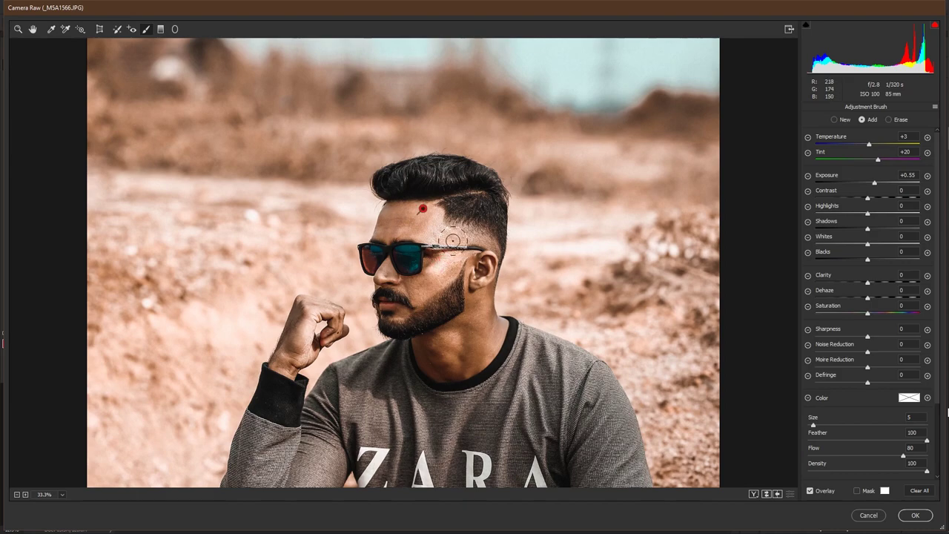
pyautogui.press(']')
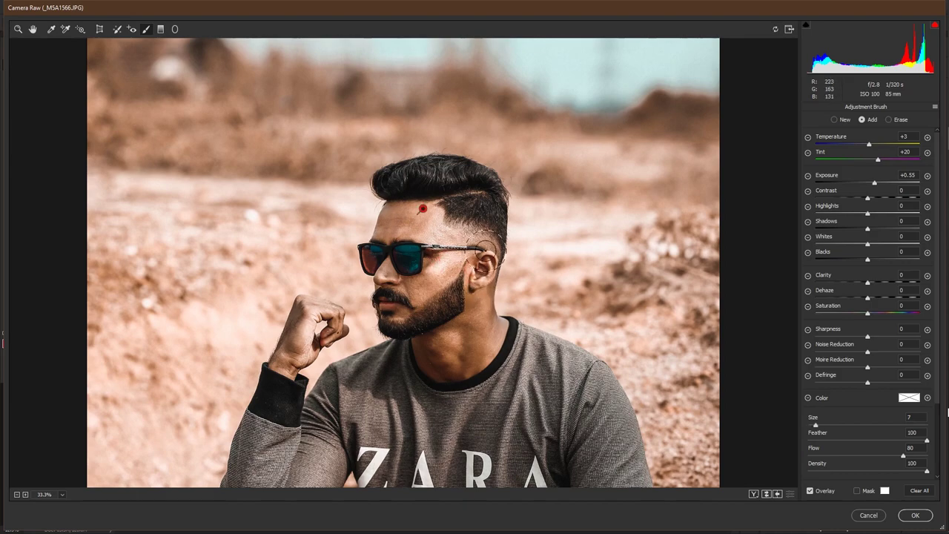
pyautogui.press(']')
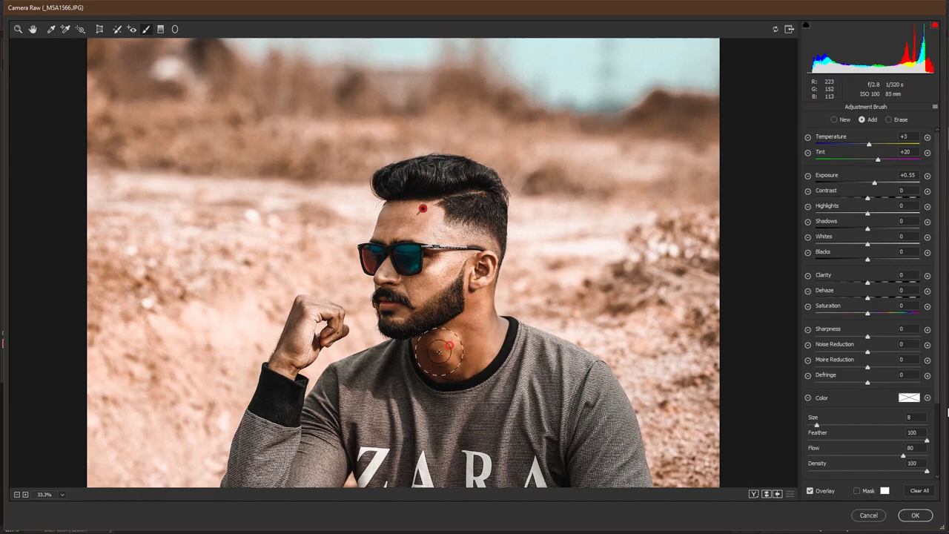
pyautogui.press('[')
pyautogui.press('[')
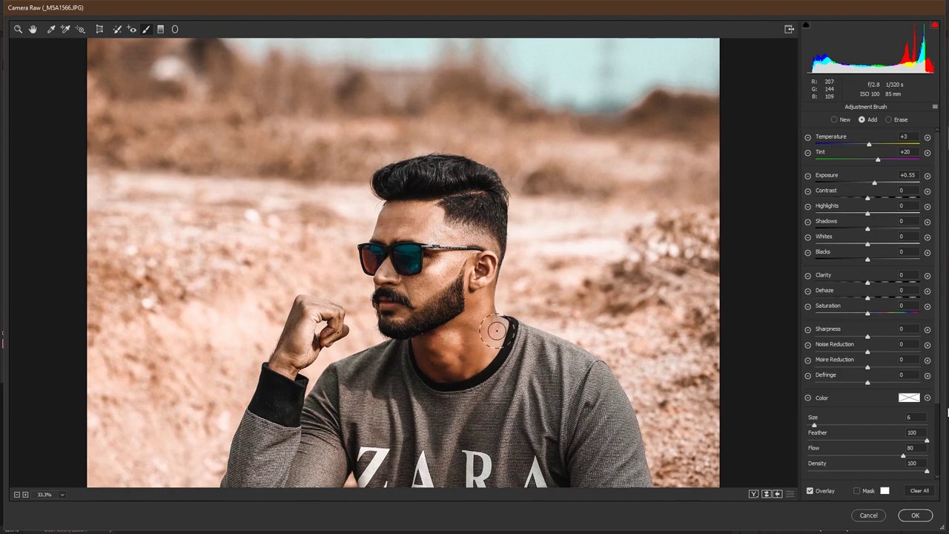
pyautogui.press(']')
pyautogui.moveTo(412, 289); pyautogui.dragTo(398, 306)
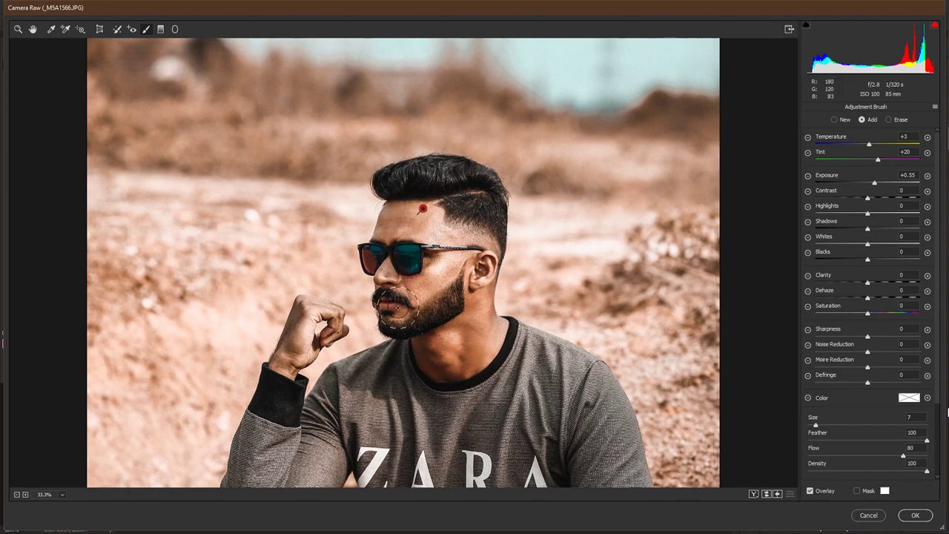
pyautogui.press('[')
pyautogui.press('[')
pyautogui.moveTo(381, 268); pyautogui.dragTo(396, 279)
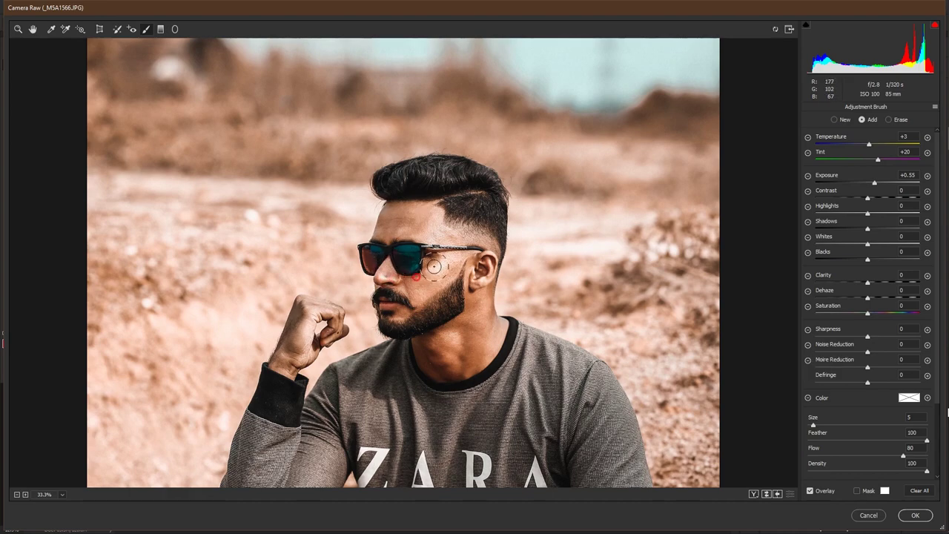
pyautogui.moveTo(391, 227); pyautogui.dragTo(438, 222)
pyautogui.press(']')
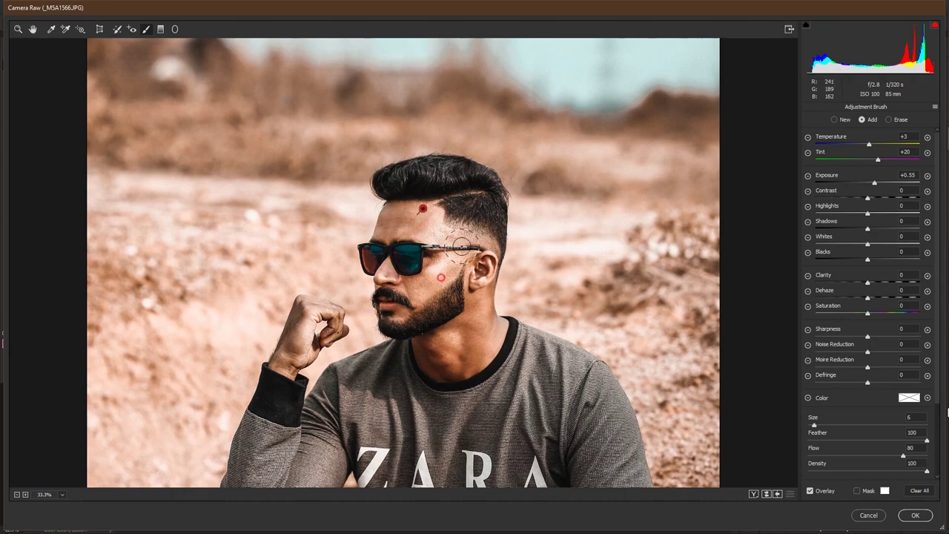
pyautogui.press(']')
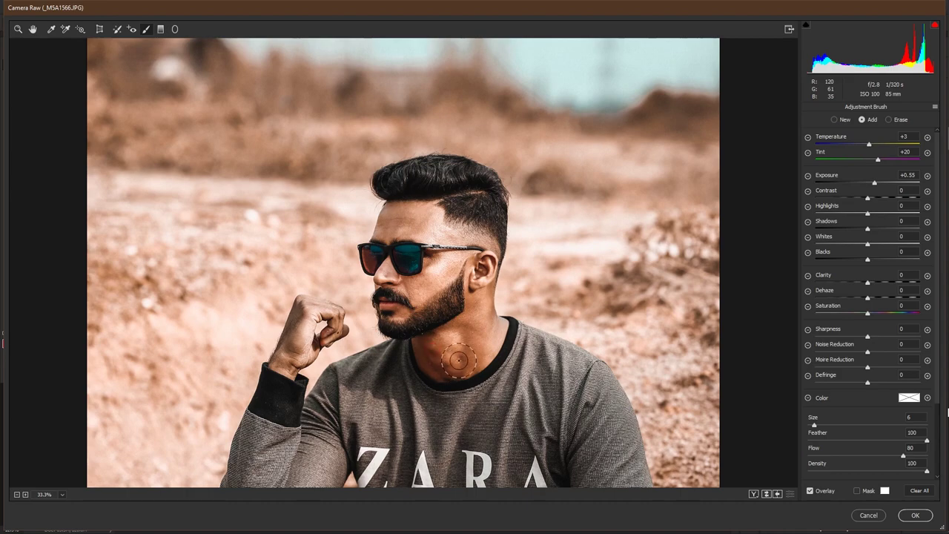
# Paint the warm brightening adjustment onto the ear and across the top of the hair
pyautogui.hotkey('ctrl', '-')
pyautogui.hotkey('ctrl', '-')
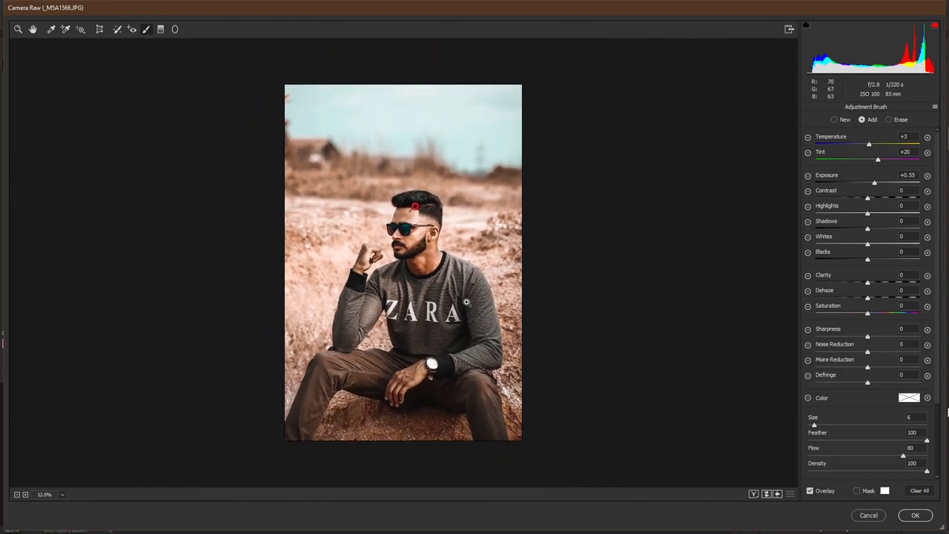
pyautogui.hotkey('ctrl', '+')
pyautogui.hotkey('ctrl', '+')
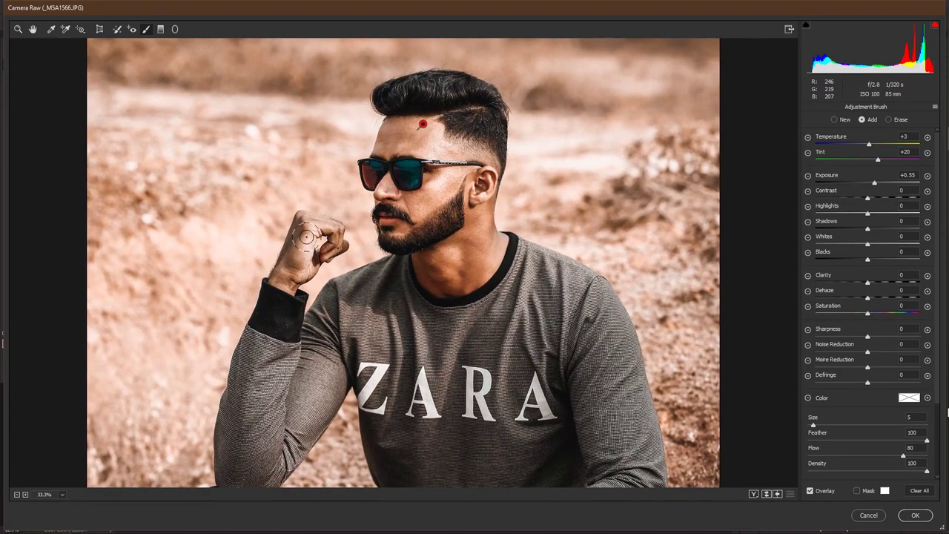
pyautogui.hotkey('ctrl', '-')
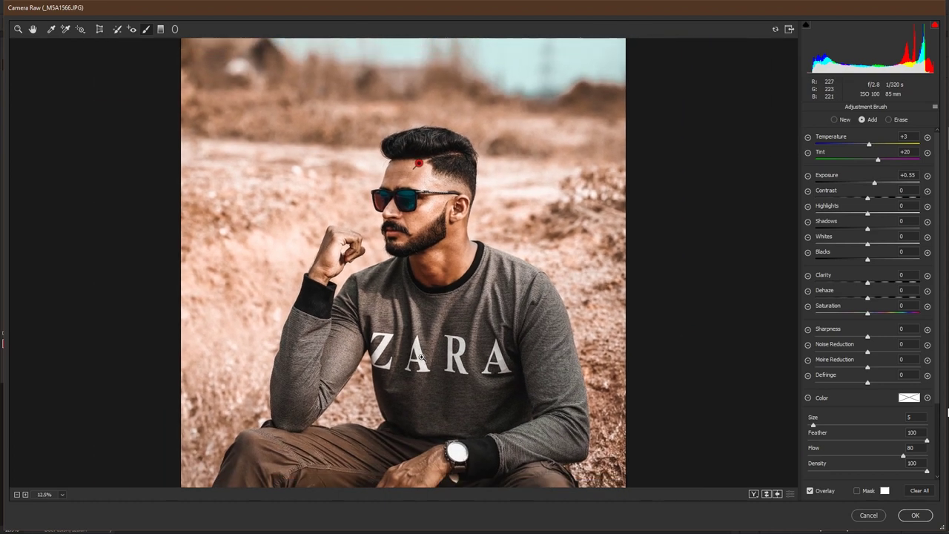
pyautogui.hotkey('ctrl', '-')
pyautogui.hotkey('ctrl', '-')
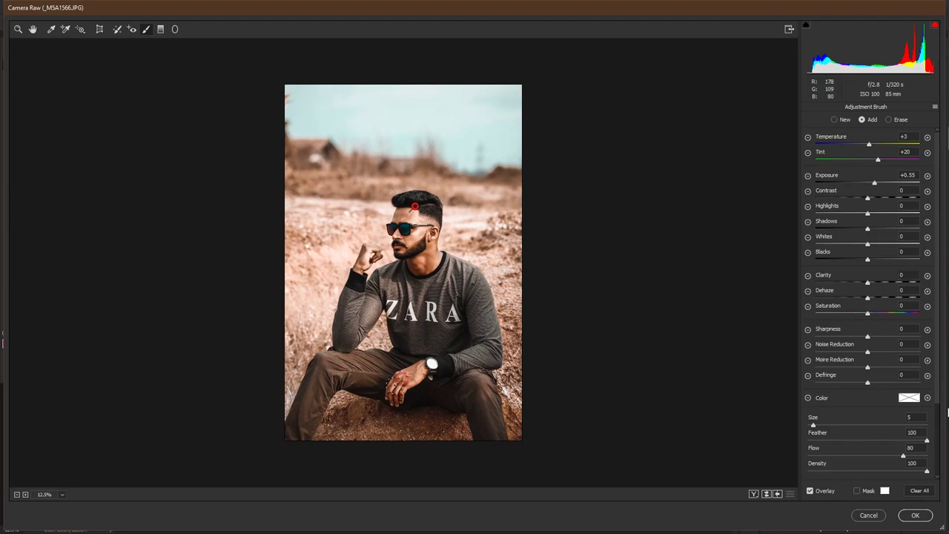
pyautogui.hotkey('ctrl', '+')
pyautogui.hotkey('ctrl', '+')
pyautogui.hotkey('ctrl', '+')
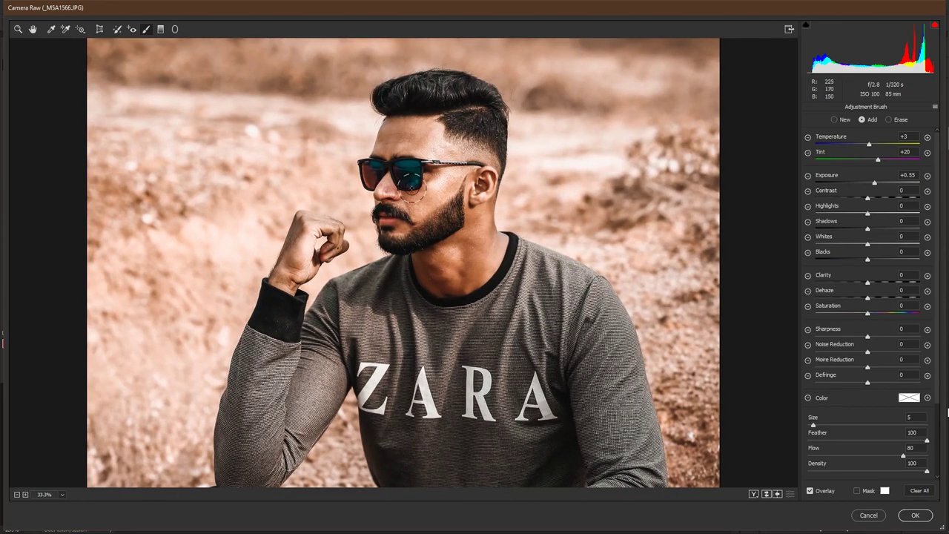
pyautogui.hotkey('ctrl', '-')
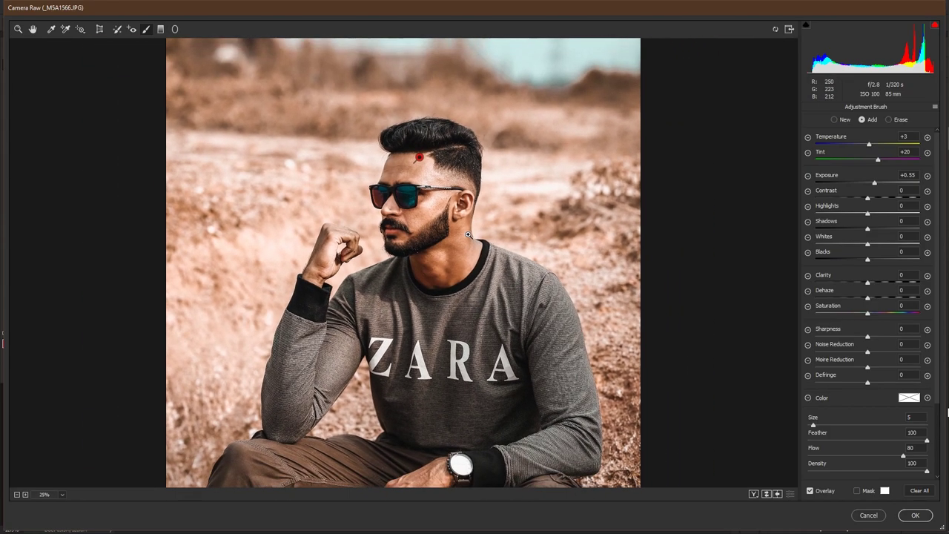
pyautogui.moveTo(461, 207); pyautogui.dragTo(460, 238)
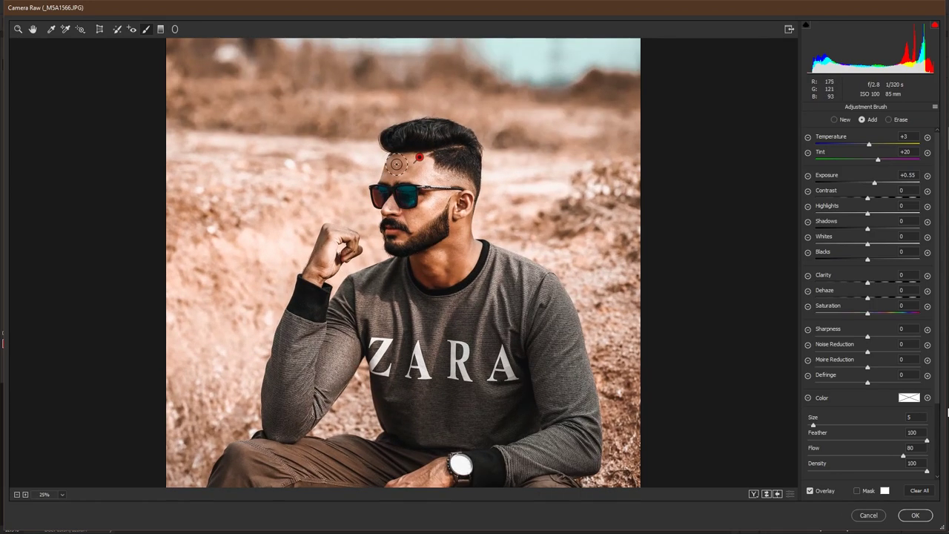
pyautogui.hotkey('ctrl', '-')
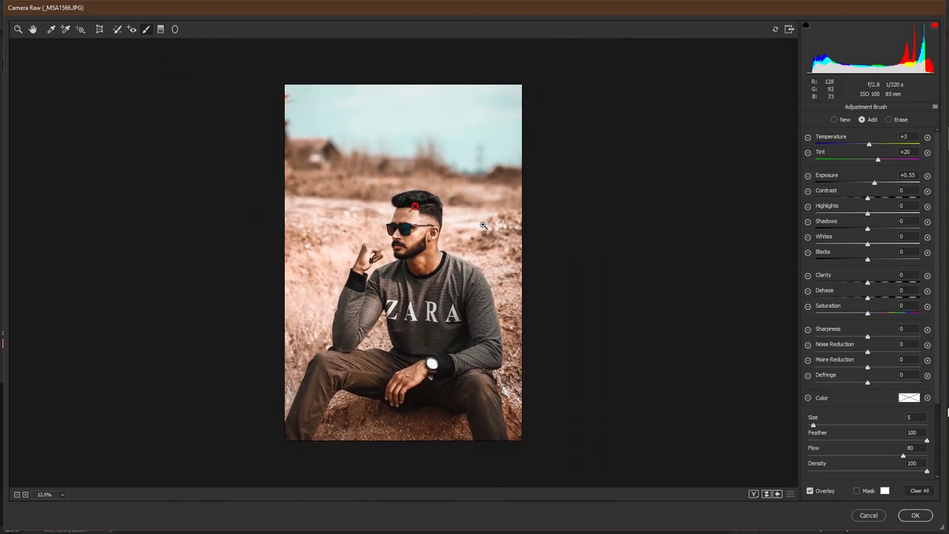
pyautogui.hotkey('ctrl', '+')
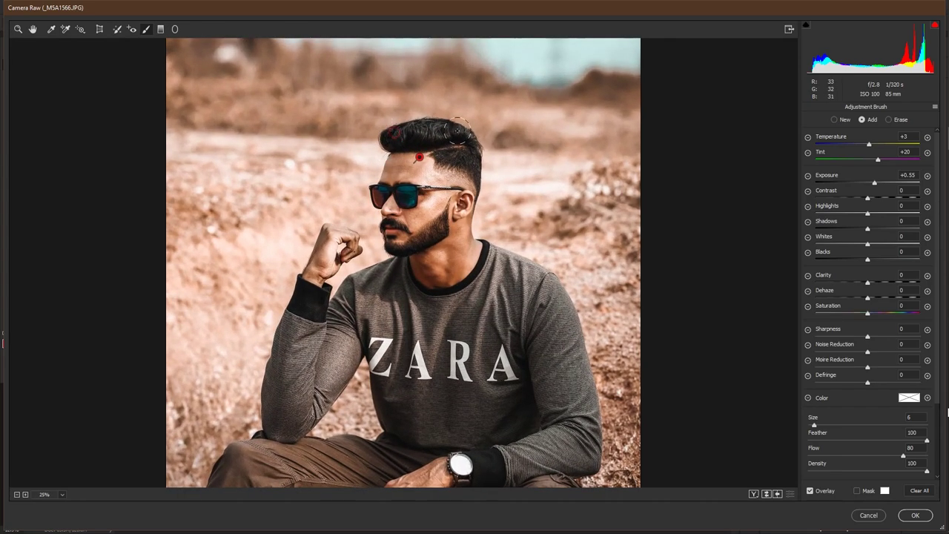
pyautogui.moveTo(442, 132); pyautogui.dragTo(465, 135)
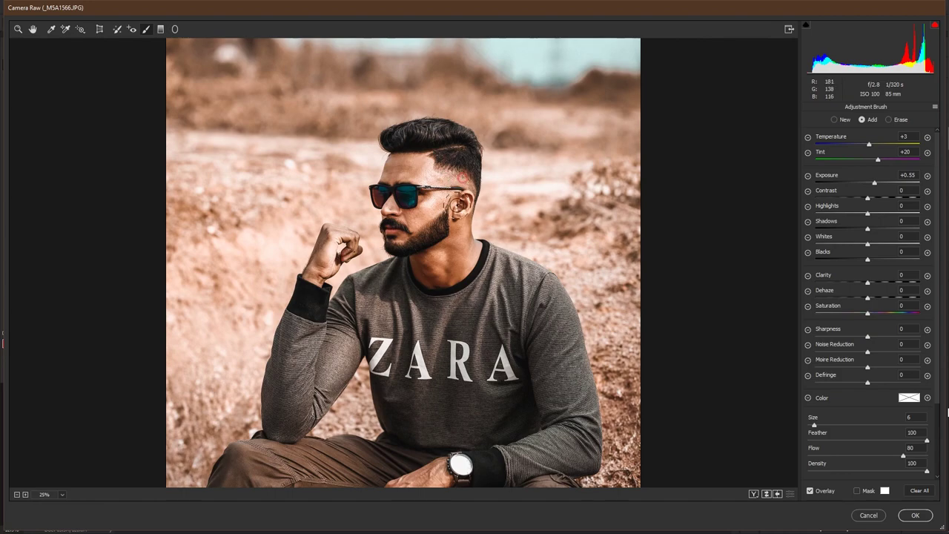
pyautogui.hotkey('ctrl', '-')
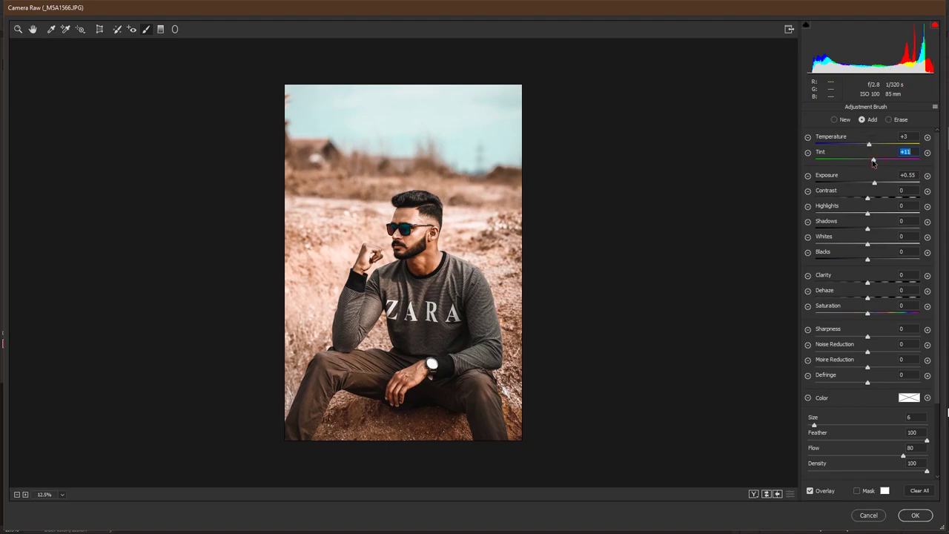
# Finish local adjustments and commit the Camera Raw grade to Background copy
pyautogui.press('z')
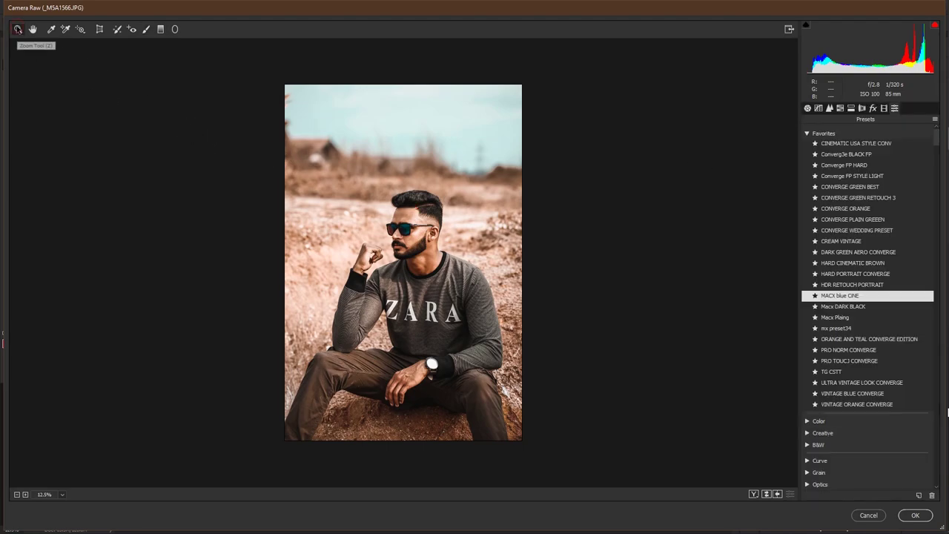
pyautogui.hotkey('ctrl', '+')
pyautogui.hotkey('ctrl', '-')
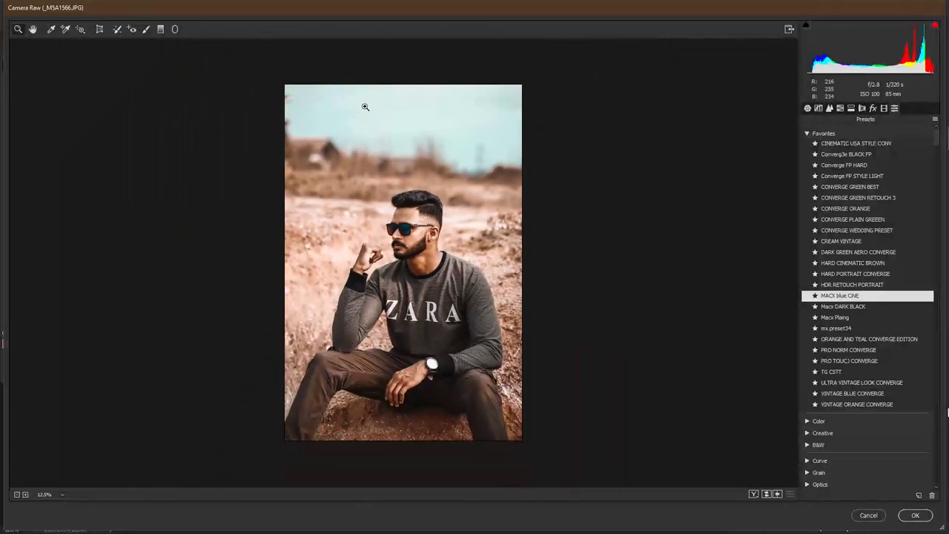
pyautogui.press('Return')
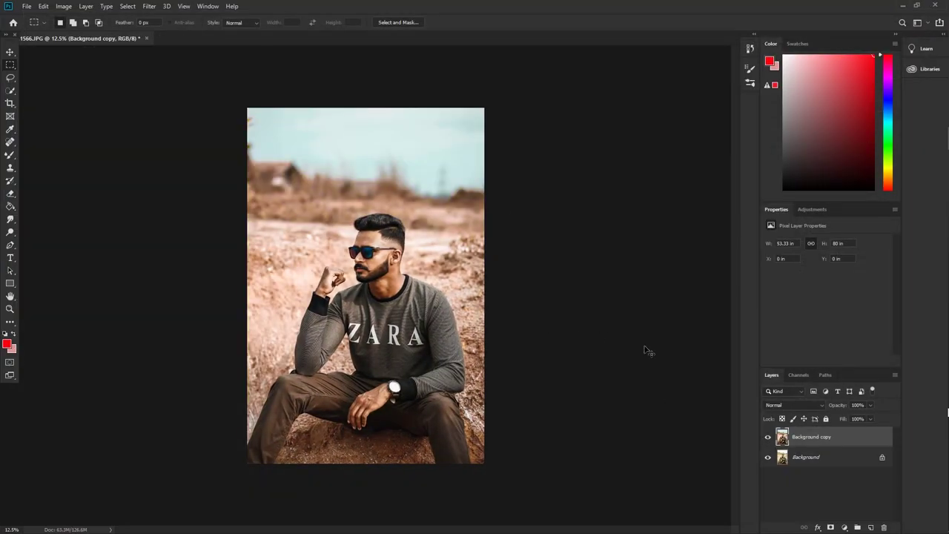
# Fit the graded image on screen and toggle Background copy to compare with the original
pyautogui.hotkey('ctrl', '0')
pyautogui.click(769, 437)
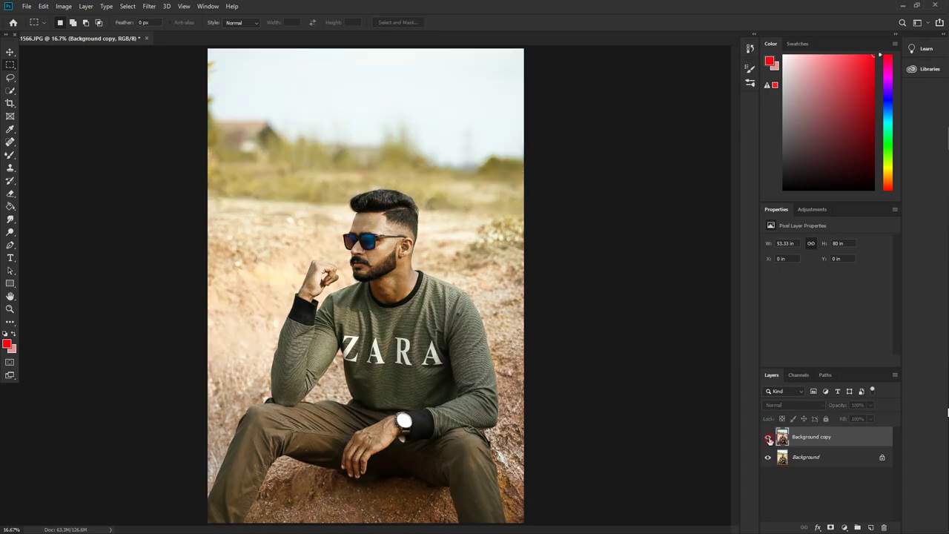
pyautogui.click(768, 437)
# Duplicate the graded layer as Background copy 2 and zoom in on the head
pyautogui.hotkey('ctrl', '+')
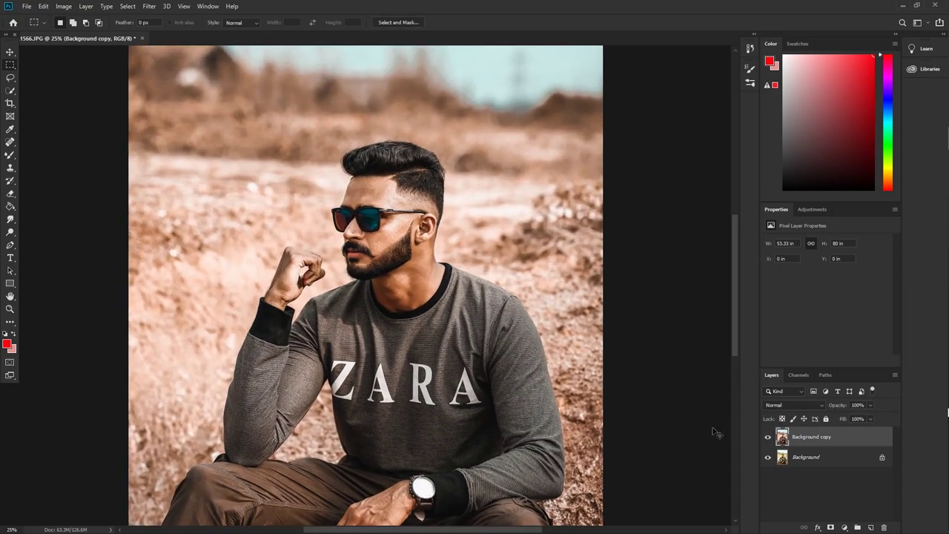
pyautogui.hotkey('ctrl', 'j')
pyautogui.hotkey('ctrl', '+')
pyautogui.scroll(3, 477, 307)
pyautogui.hotkey('ctrl', '+')
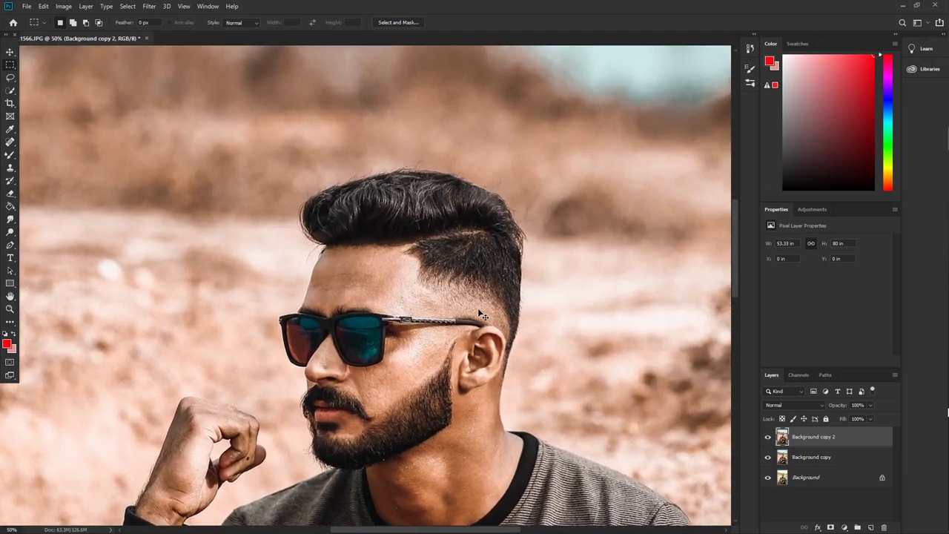
pyautogui.hotkey('ctrl', '+')
# Pick the Mixer Brush, sample a forehead skin tone, set size 150, and frame the neck
pyautogui.click(9, 156)
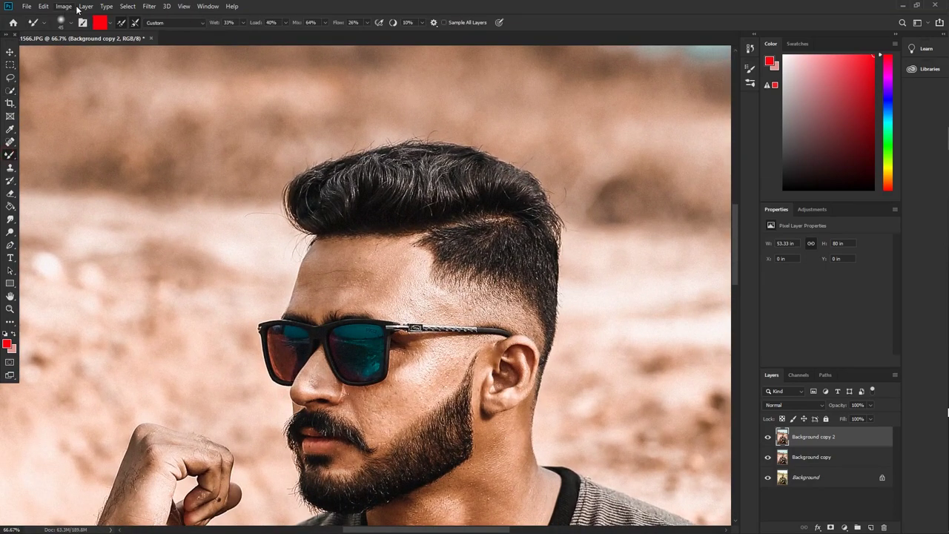
pyautogui.click(100, 22)
pyautogui.click(364, 272)
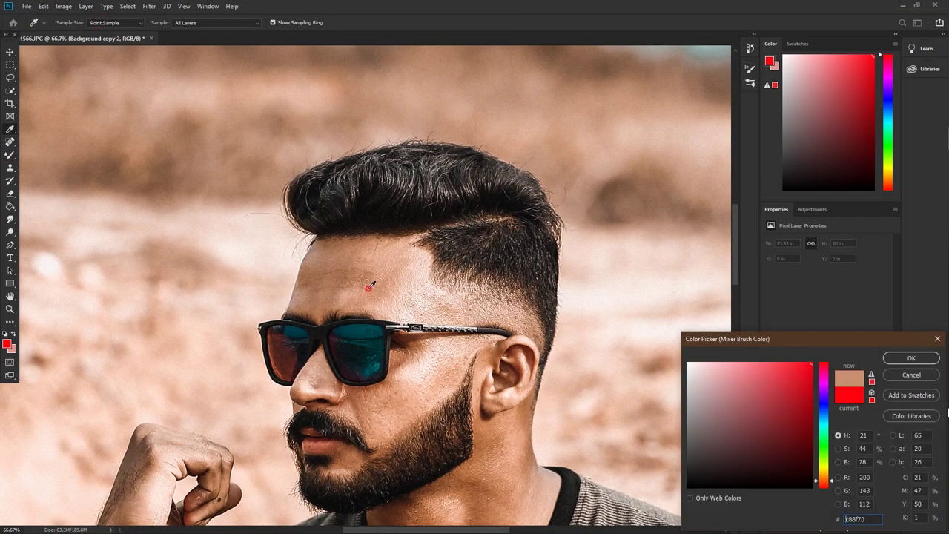
pyautogui.press('Return')
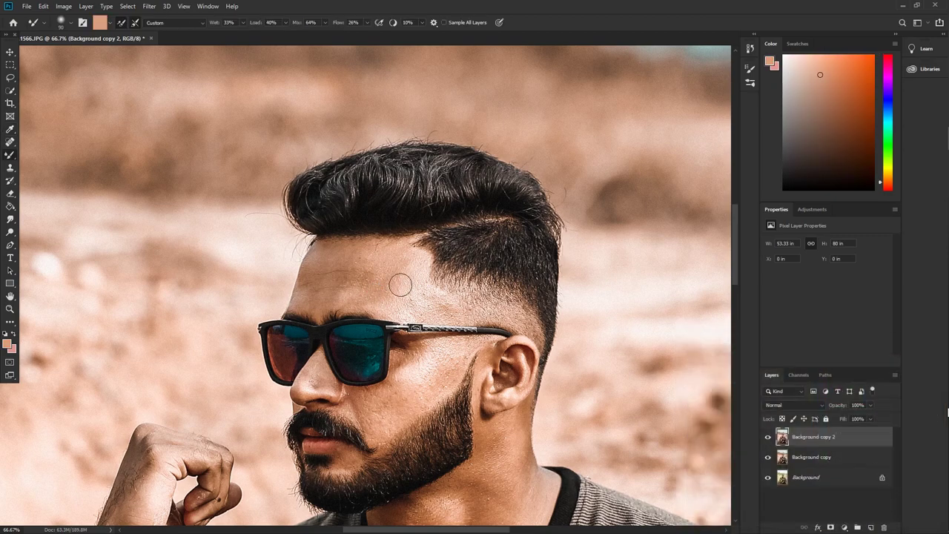
pyautogui.press(']')
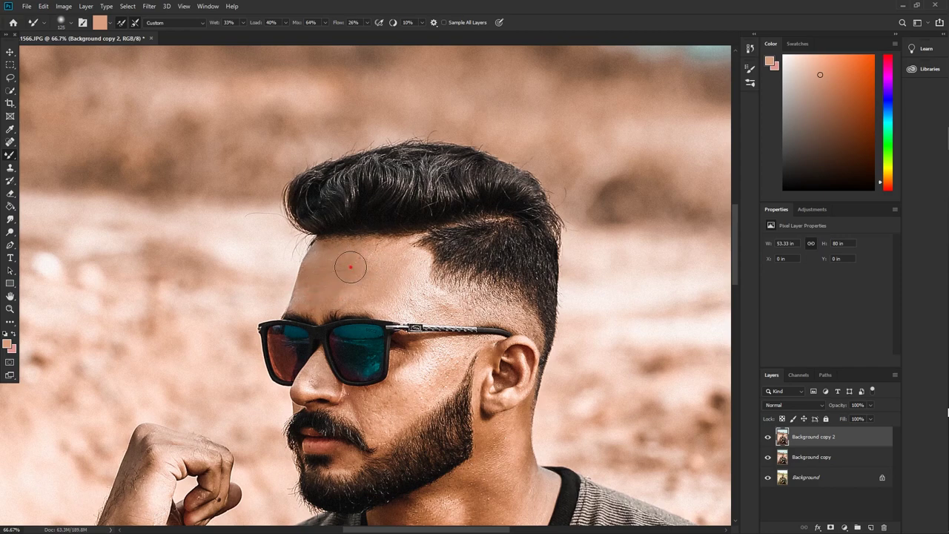
pyautogui.hotkey('ctrl', '+')
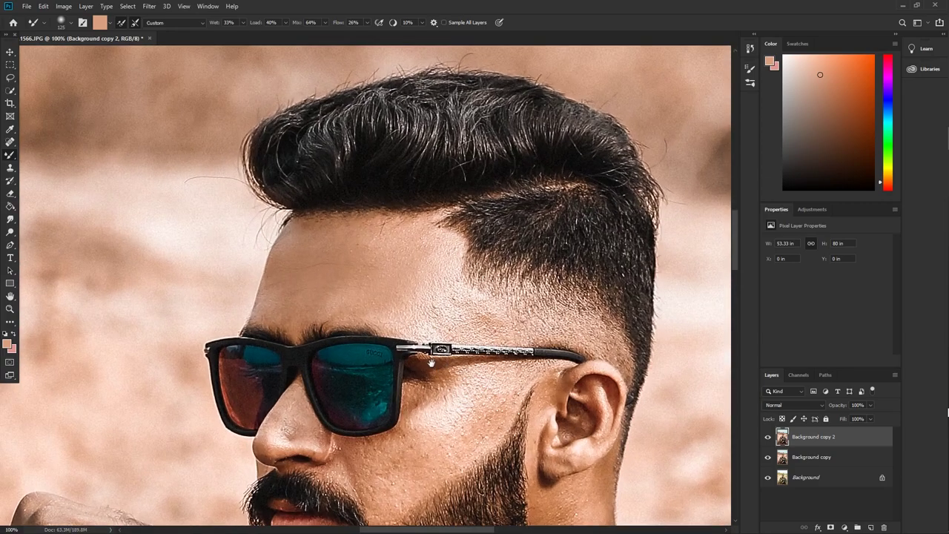
pyautogui.moveTo(447, 307); pyautogui.dragTo(389, 168)
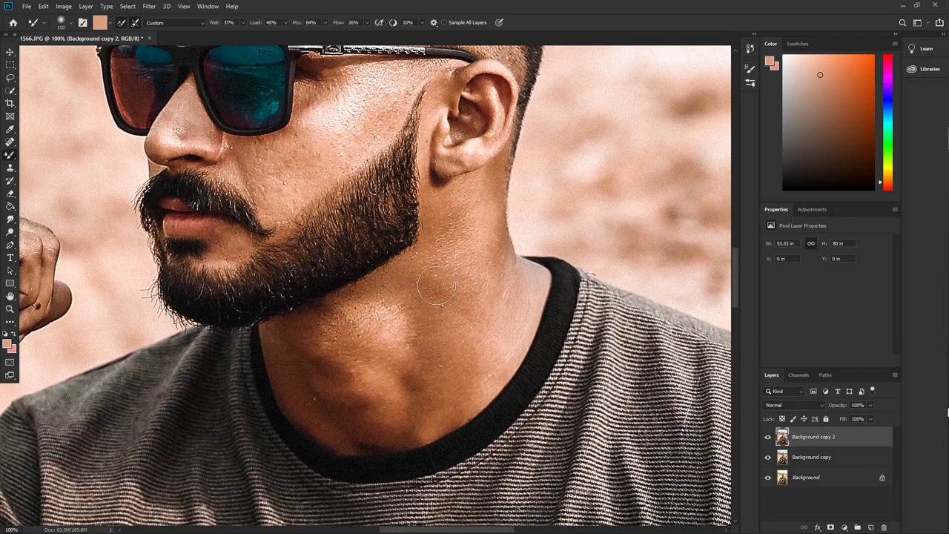
# Smooth the neck skin, the shadow under the jaw, and the red spot below it
pyautogui.press(']')
pyautogui.moveTo(421, 326); pyautogui.dragTo(403, 417)
pyautogui.press(']')
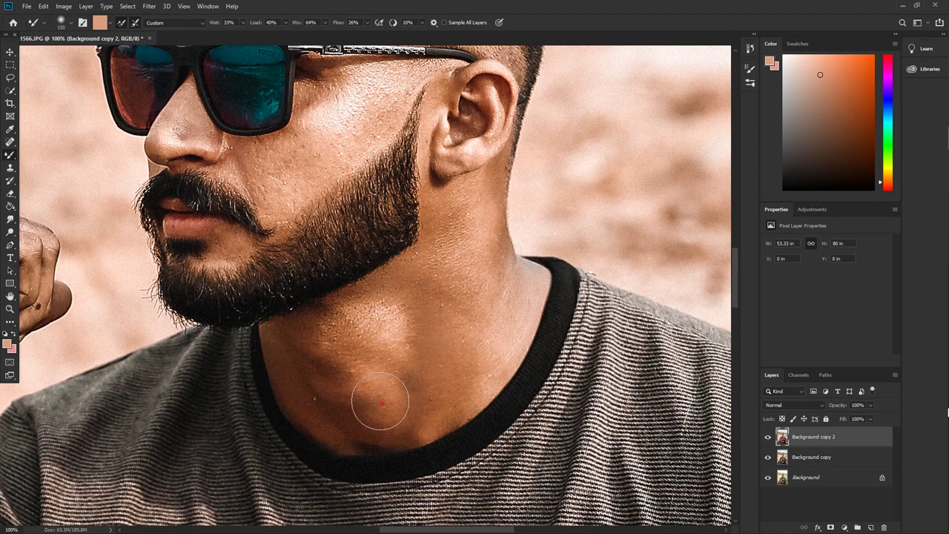
pyautogui.moveTo(293, 343); pyautogui.dragTo(315, 312)
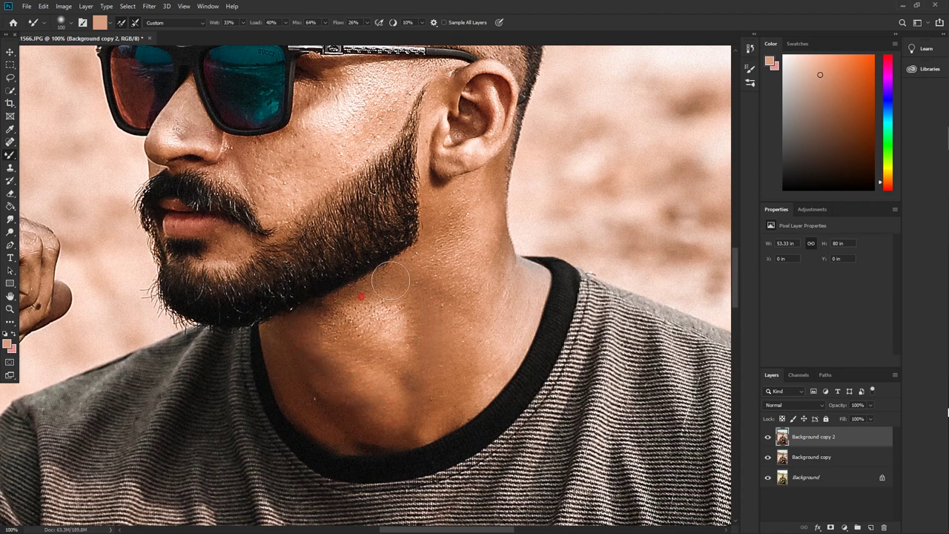
pyautogui.moveTo(391, 281); pyautogui.dragTo(361, 317)
# Resample a lighter peach skin tone and blend the lower and upper neck at size 150
pyautogui.click(101, 23)
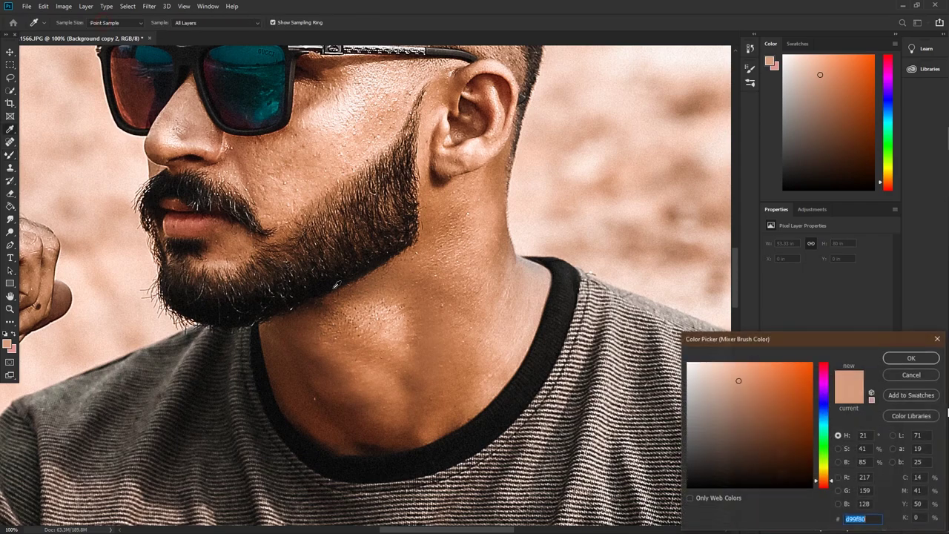
pyautogui.click(385, 329)
pyautogui.press('Return')
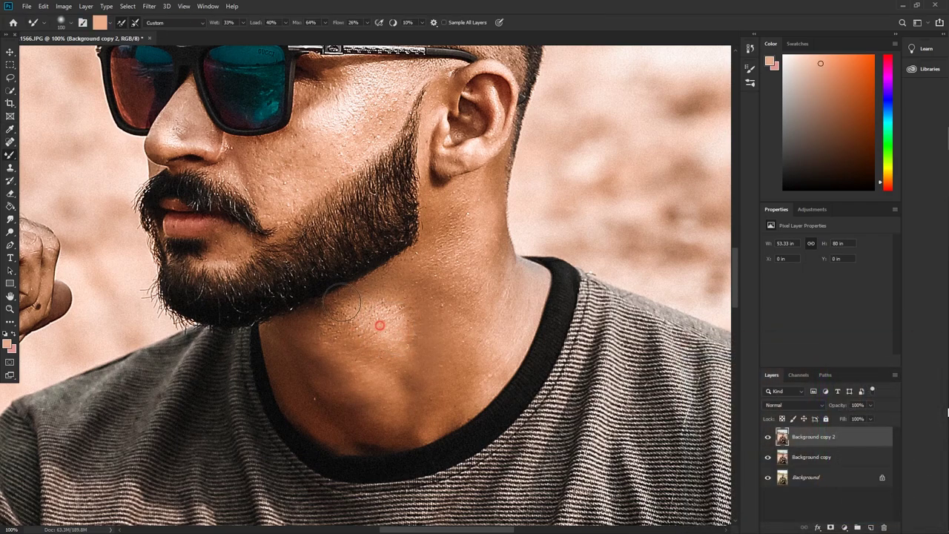
pyautogui.click(339, 327)
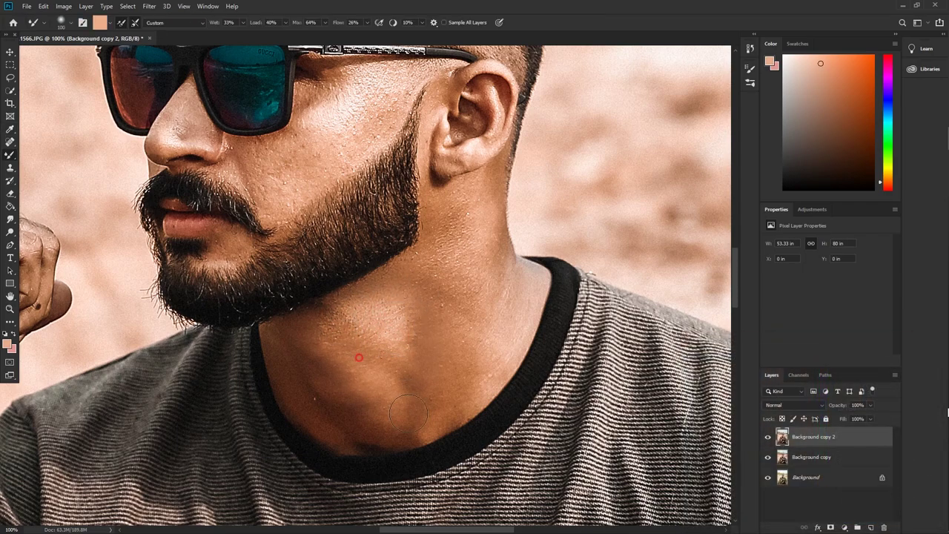
pyautogui.press(']')
pyautogui.moveTo(474, 261); pyautogui.dragTo(449, 252)
pyautogui.click(466, 198)
pyautogui.click(494, 254)
pyautogui.click(497, 301)
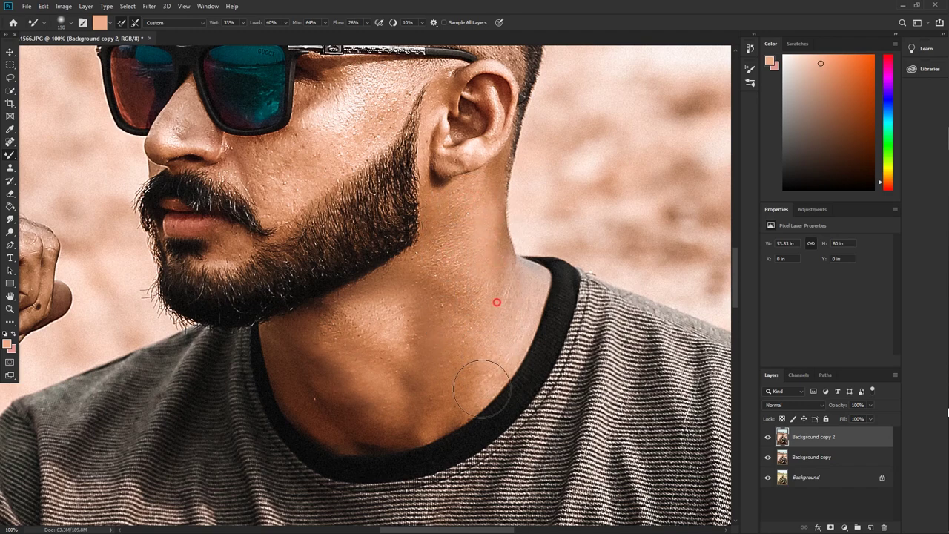
# Blend the remaining neck skin beside the collar at sizes 125 and 100, then review
pyautogui.press('[')
pyautogui.click(489, 338)
pyautogui.press('[')
pyautogui.click(492, 330)
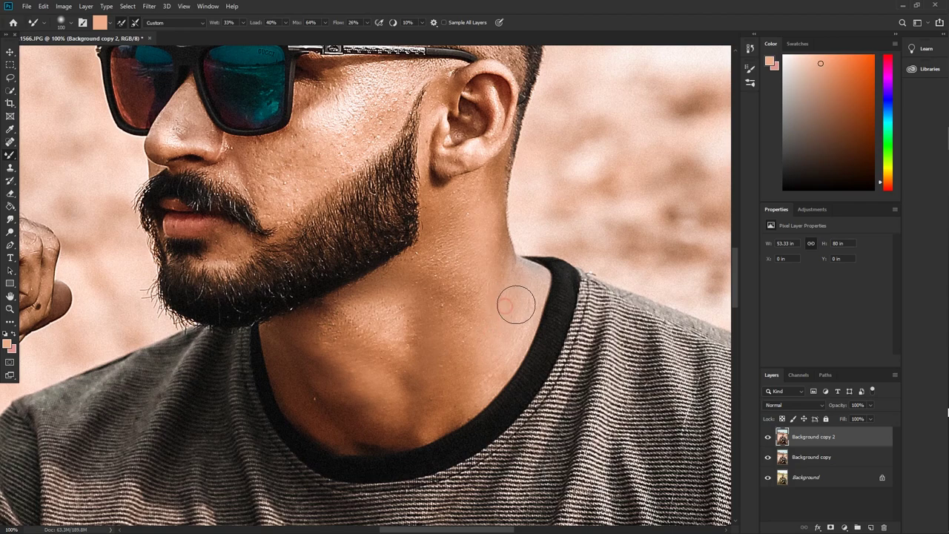
pyautogui.hotkey('ctrl', '-')
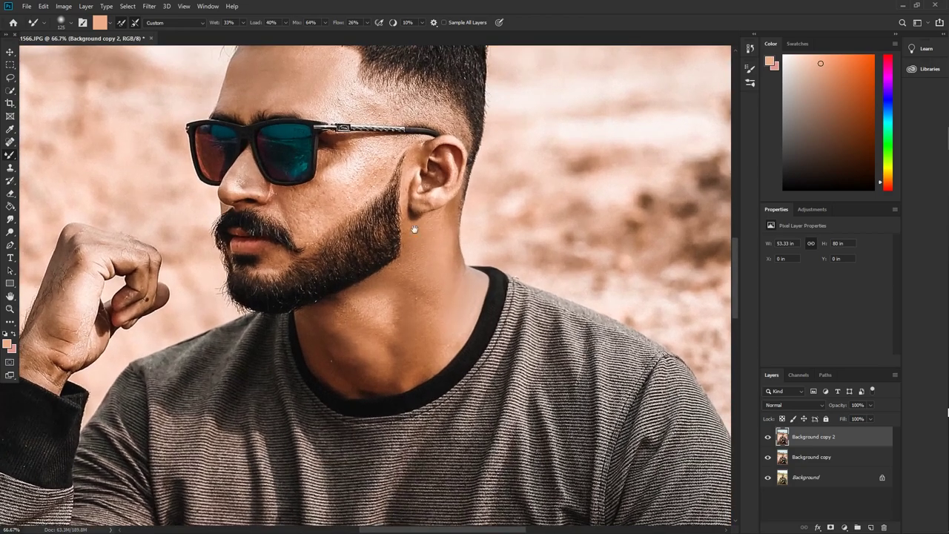
pyautogui.hotkey('ctrl', '+')
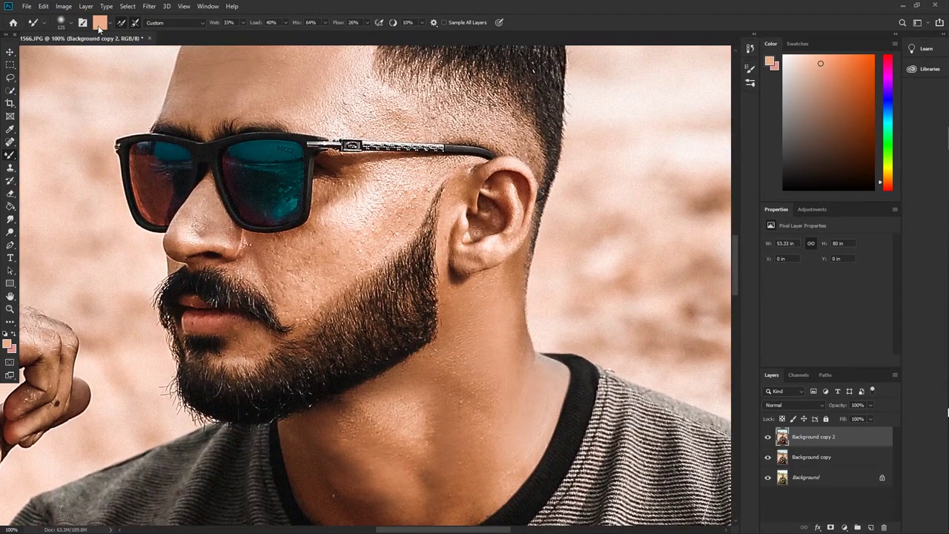
# Sample a cheek skin tone as the new paint colour and enlarge the brush
pyautogui.click(98, 23)
pyautogui.click(400, 221)
pyautogui.press('Return')
pyautogui.press(']')
# Smooth the cheek and lower cheek skin at brush sizes 125 and 90
pyautogui.press('[')
pyautogui.moveTo(385, 213); pyautogui.dragTo(408, 196)
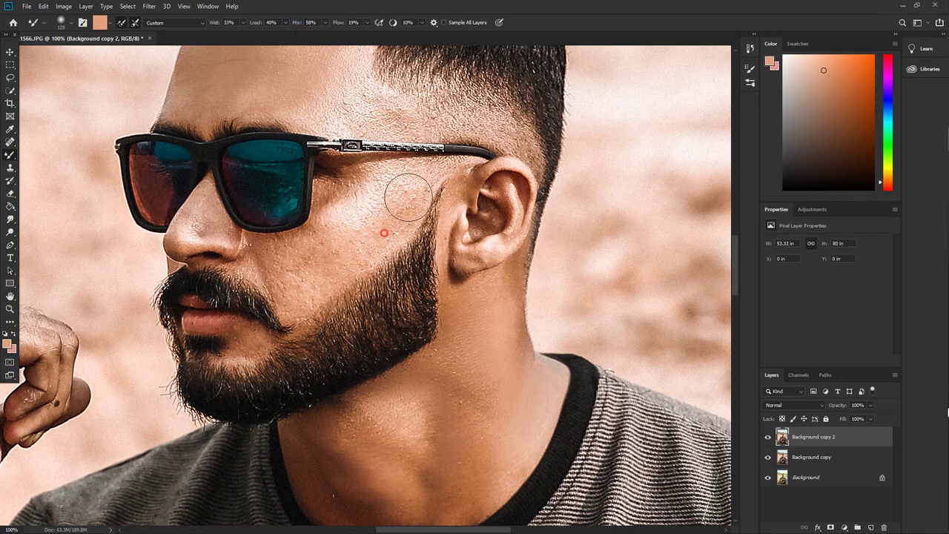
pyautogui.press('[')
pyautogui.press('[')
pyautogui.moveTo(321, 219); pyautogui.dragTo(308, 237)
pyautogui.click(311, 249)
pyautogui.hotkey('ctrl', '-')
# Sample a lighter cheek skin tone and zoom in close on the glasses and nose
pyautogui.click(101, 23)
pyautogui.click(358, 215)
pyautogui.press('Return')
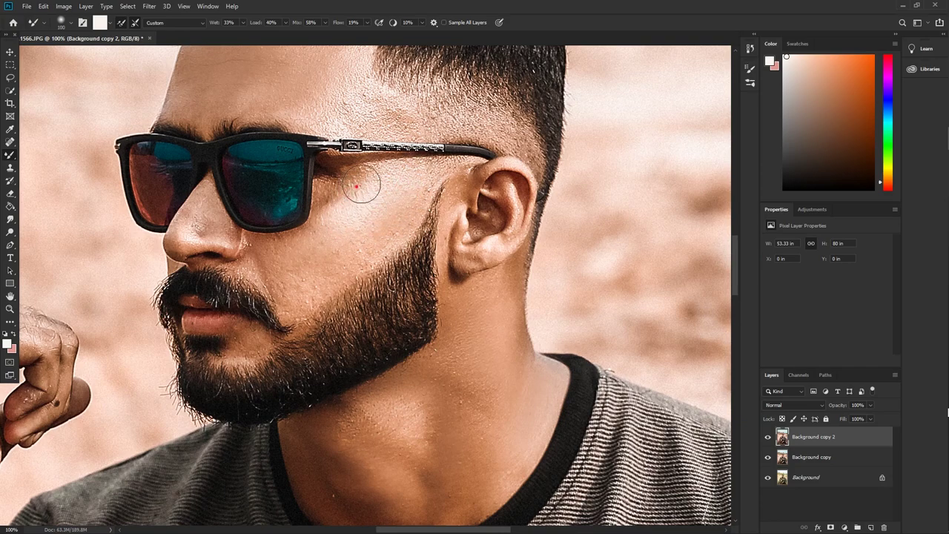
pyautogui.hotkey('ctrl', '-')
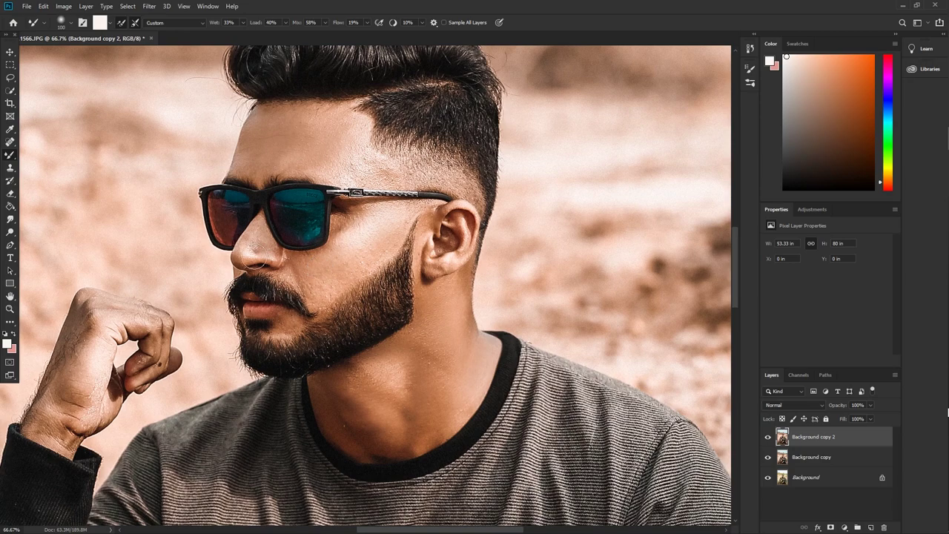
pyautogui.hotkey('ctrl', '+')
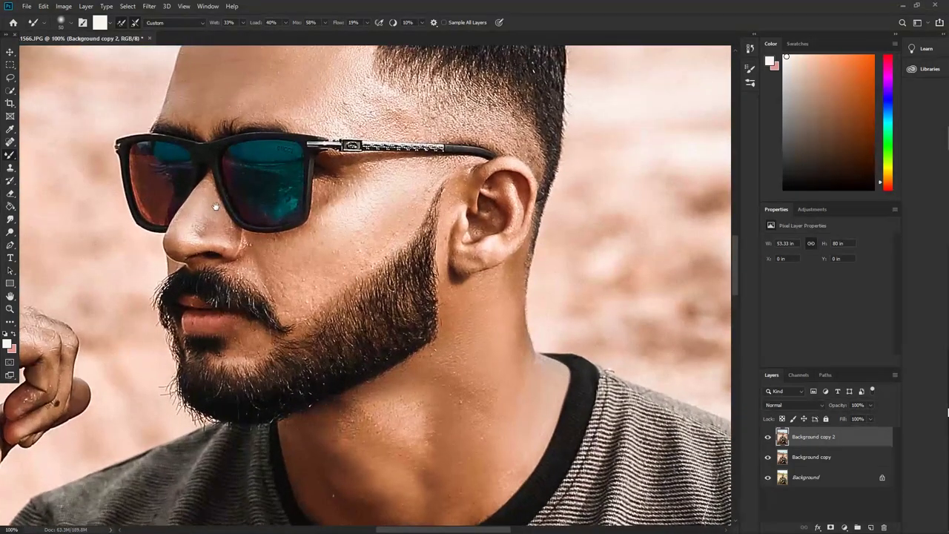
pyautogui.moveTo(204, 187); pyautogui.dragTo(129, 62)
pyautogui.scroll(3, 129, 61)
# Sample the nose skin tone, blend the nose below the sunglasses, and zoom out
pyautogui.click(100, 22)
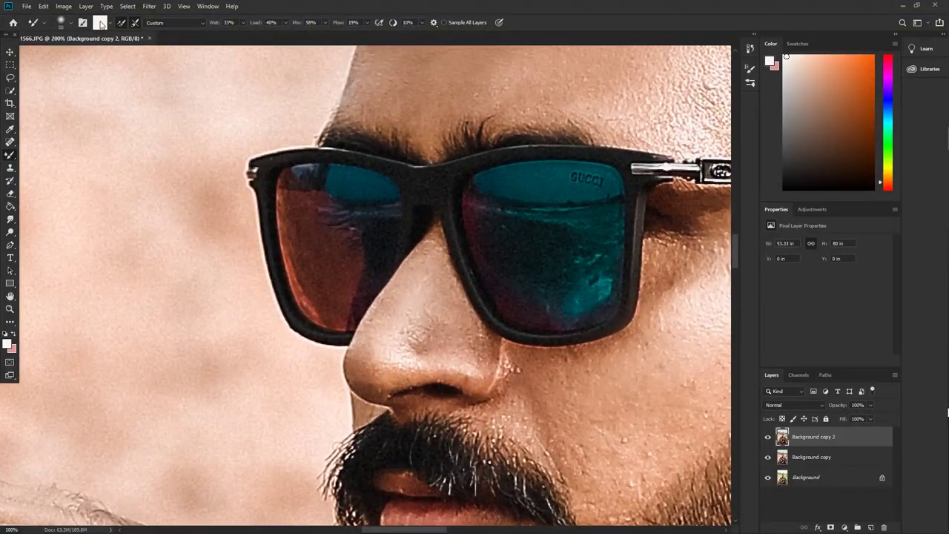
pyautogui.click(409, 314)
pyautogui.press('Return')
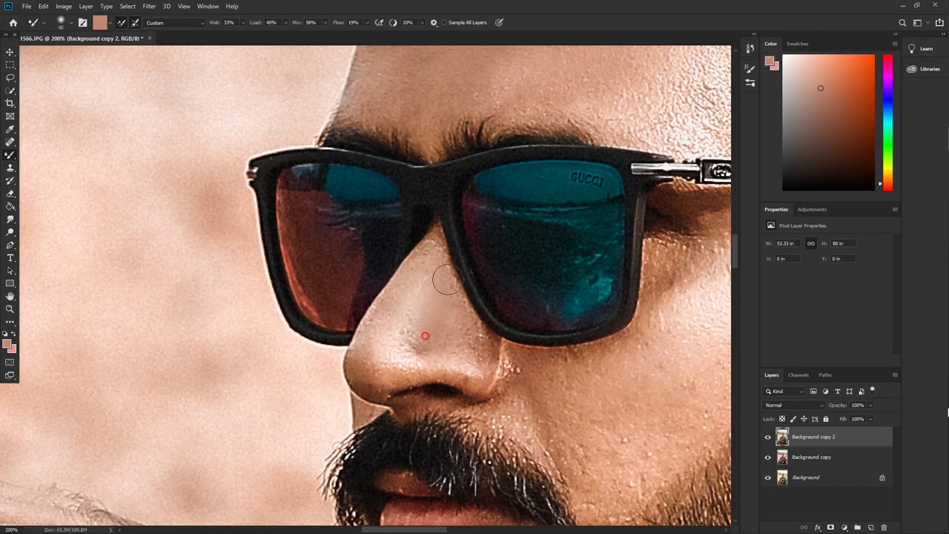
pyautogui.moveTo(403, 347); pyautogui.dragTo(416, 345)
pyautogui.scroll(-2, 570, 327)
pyautogui.scroll(-1, 571, 327)
pyautogui.scroll(-1, 556, 328)
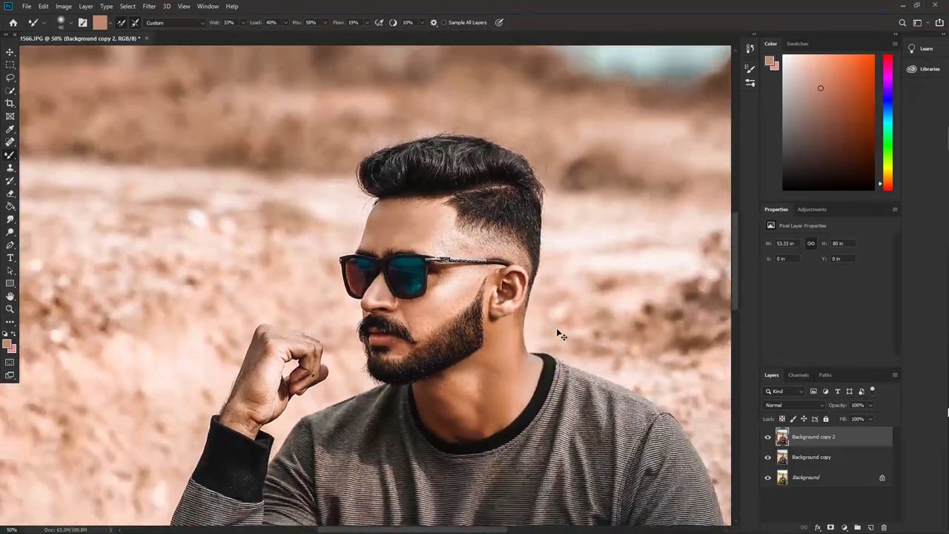
pyautogui.scroll(-1, 556, 328)
pyautogui.scroll(-1, 479, 324)
pyautogui.scroll(-1, 607, 317)
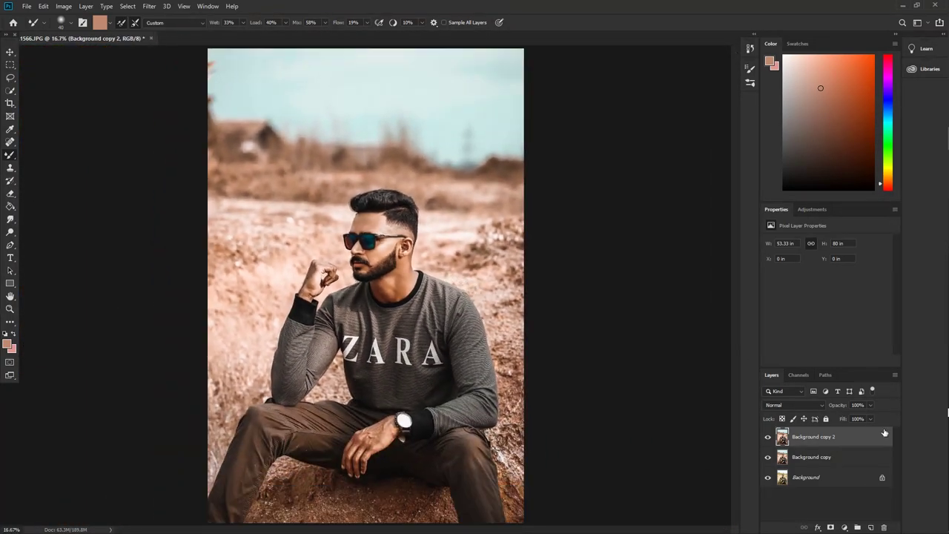
# Stamp all visible layers into a new top Layer 1 with Ctrl+Alt+Shift+E and zoom to 33.3%
pyautogui.rightClick(855, 437)
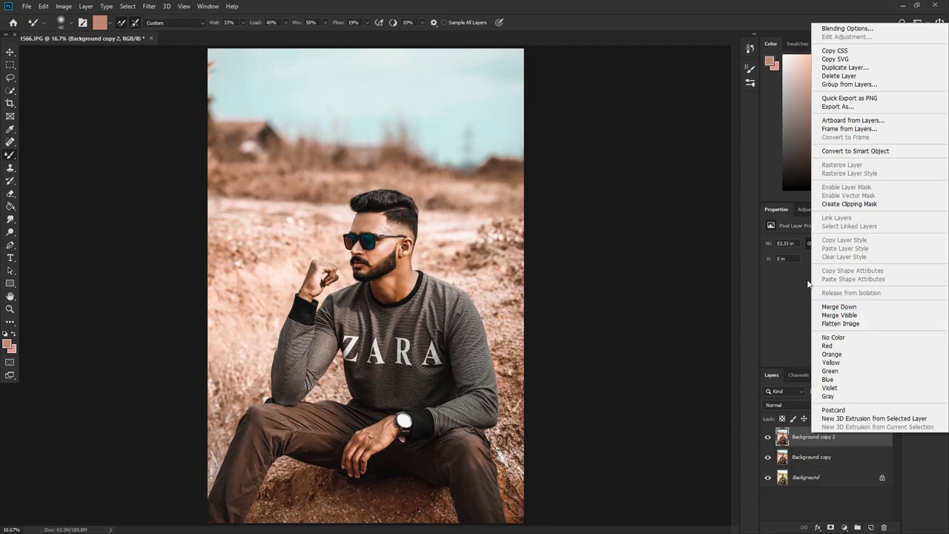
pyautogui.click(671, 4)
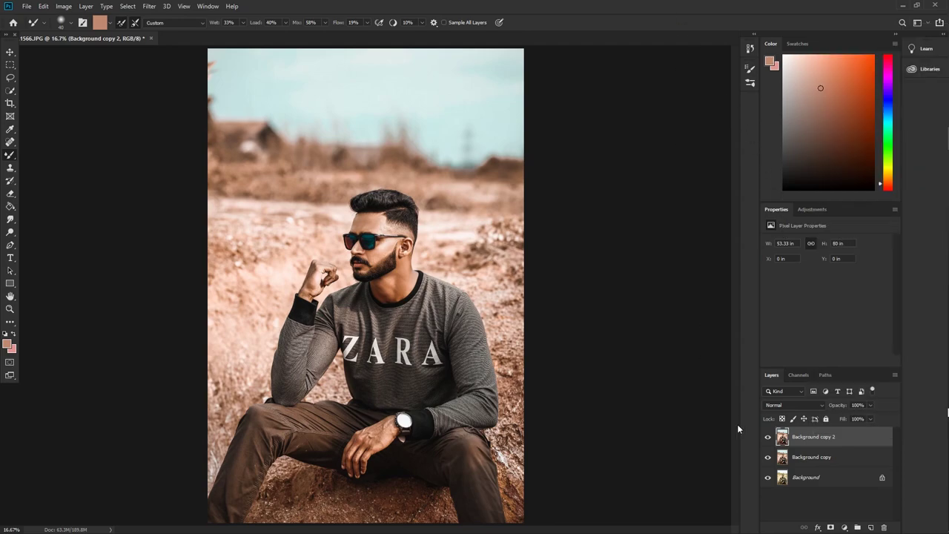
pyautogui.hotkey('ctrl', 'shift', 'alt', 'e')
pyautogui.hotkey('ctrl', '+')
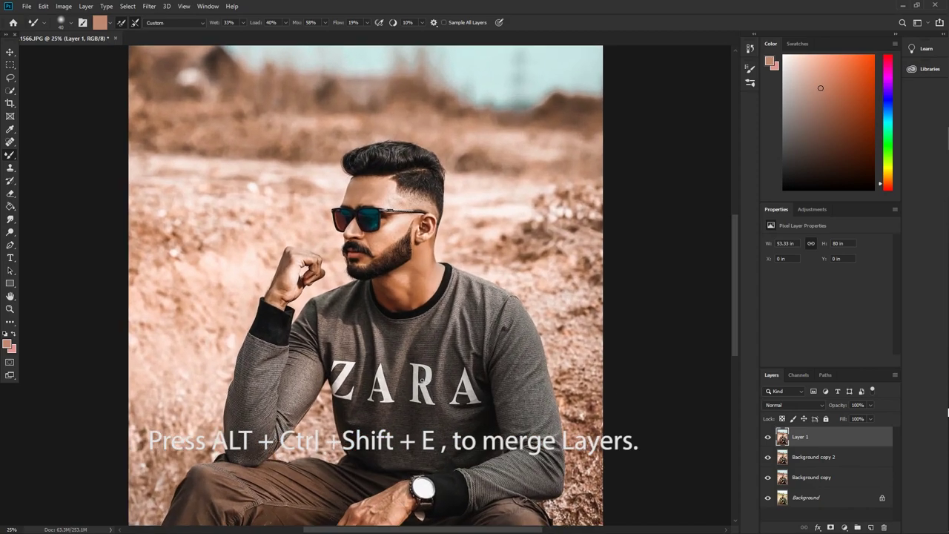
pyautogui.hotkey('ctrl', '+')
pyautogui.click(149, 6)
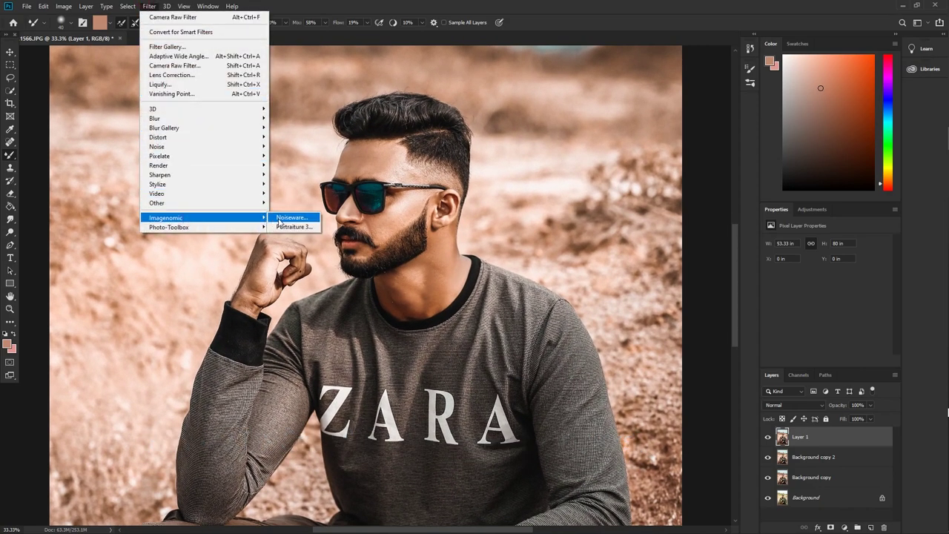
pyautogui.moveTo(204, 217)
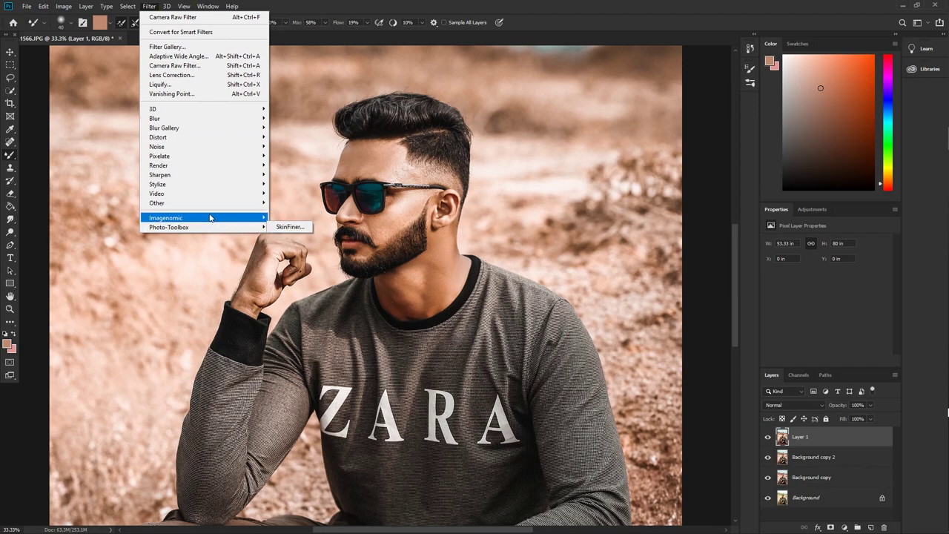
# Launch Imagenomic Noiseware and lower its sharpening and detail contrast to 7
pyautogui.click(287, 226)
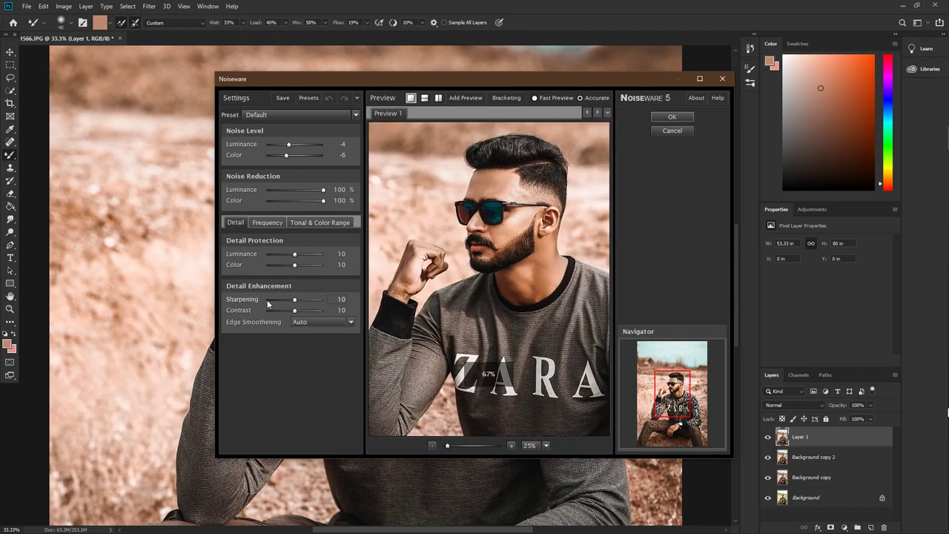
pyautogui.click(283, 300)
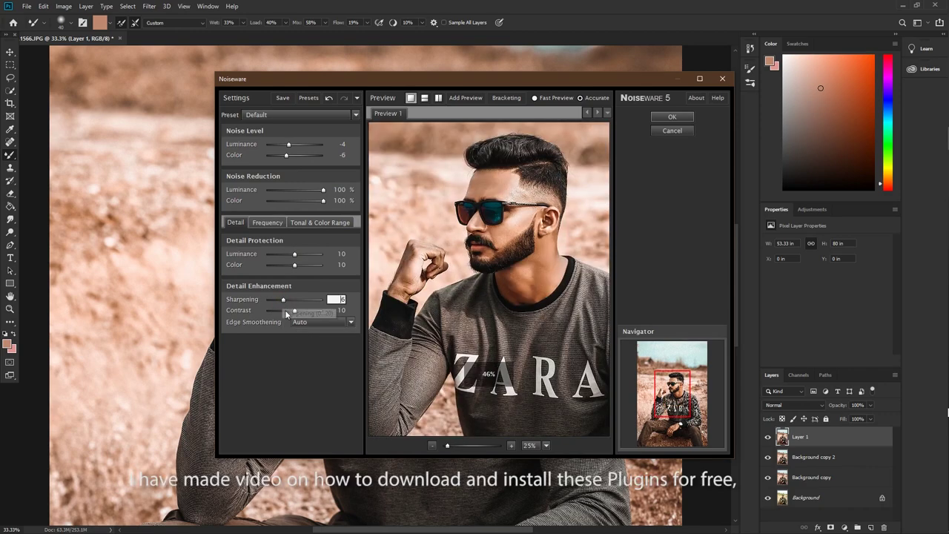
pyautogui.scroll(1, 475, 272)
pyautogui.scroll(1, 516, 218)
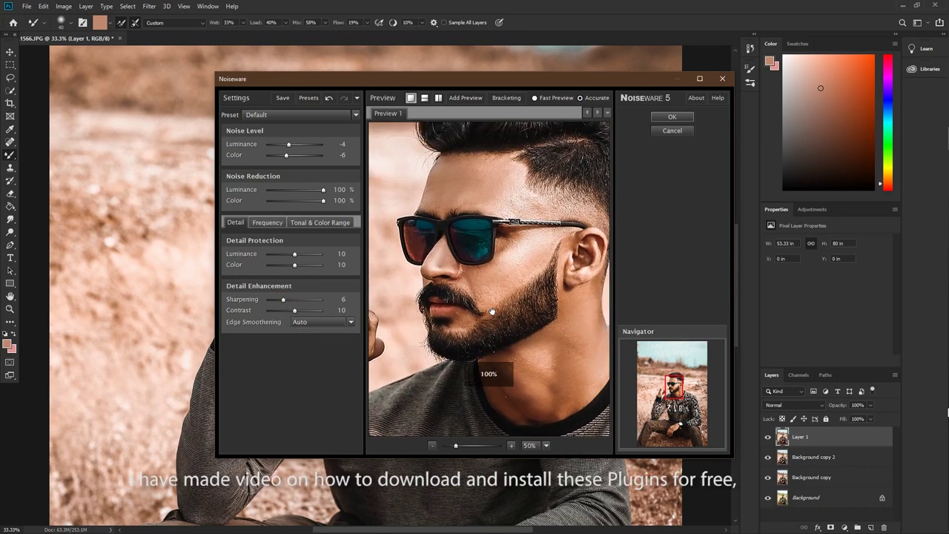
pyautogui.click(287, 310)
pyautogui.scroll(-1, 522, 300)
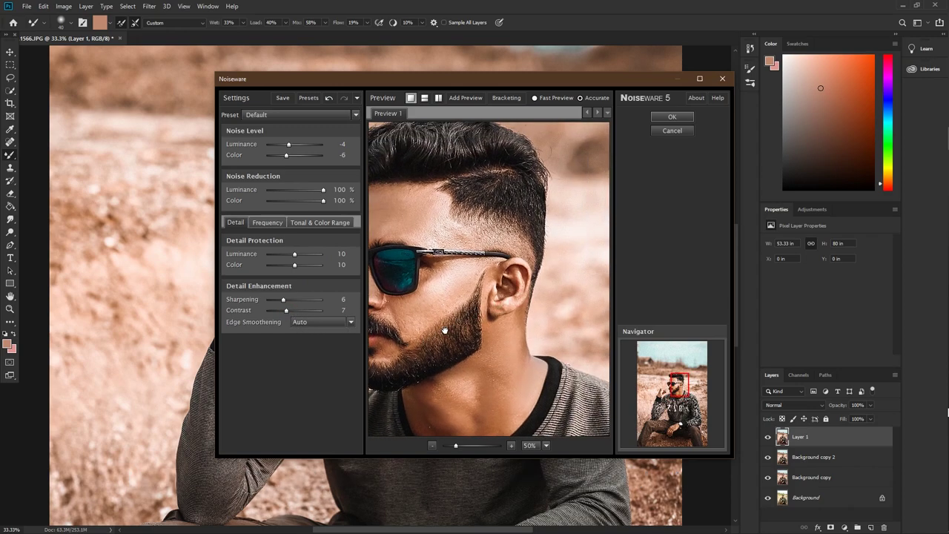
pyautogui.scroll(-1, 452, 328)
pyautogui.scroll(1, 287, 309)
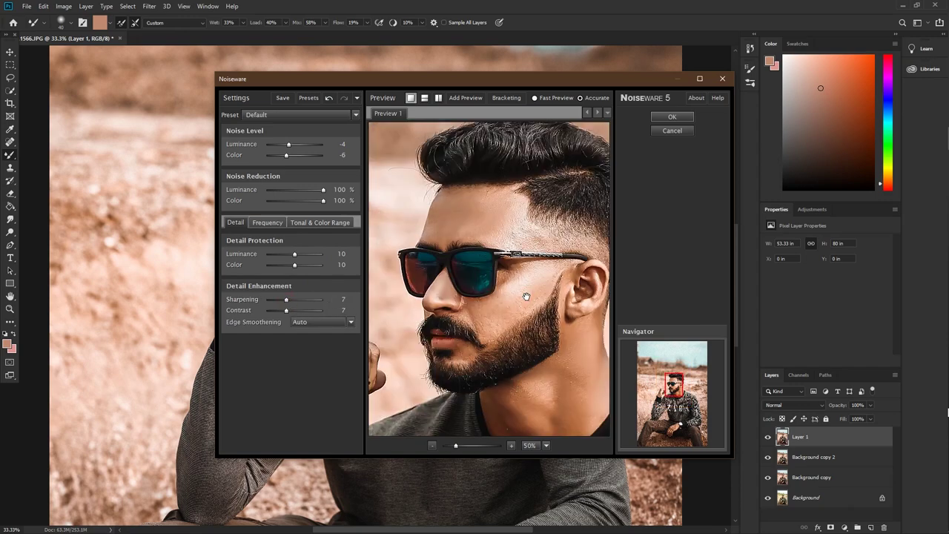
pyautogui.scroll(-1, 526, 296)
pyautogui.scroll(-1, 435, 306)
pyautogui.scroll(1, 288, 305)
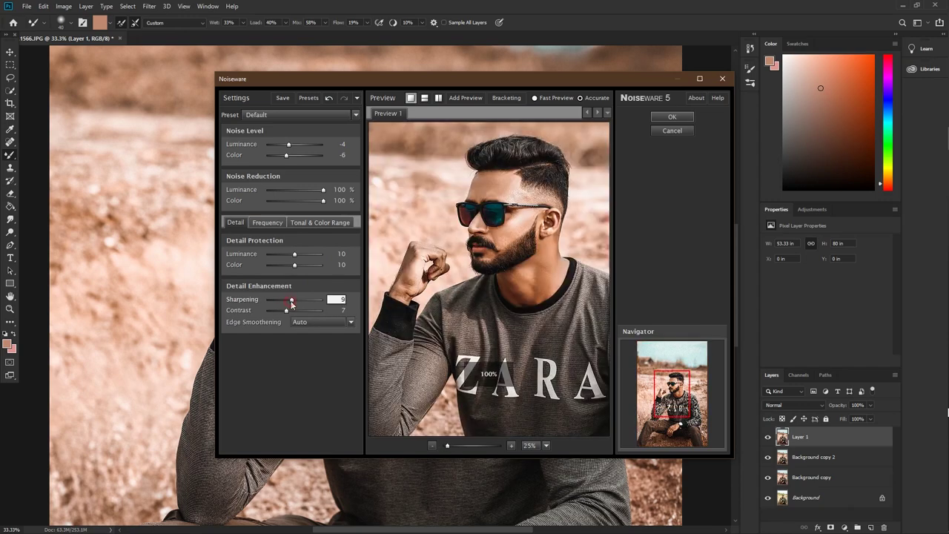
# Raise detail contrast to 9, set Luminance Detail Protection to 11, and apply Noiseware
pyautogui.moveTo(287, 310); pyautogui.dragTo(292, 310)
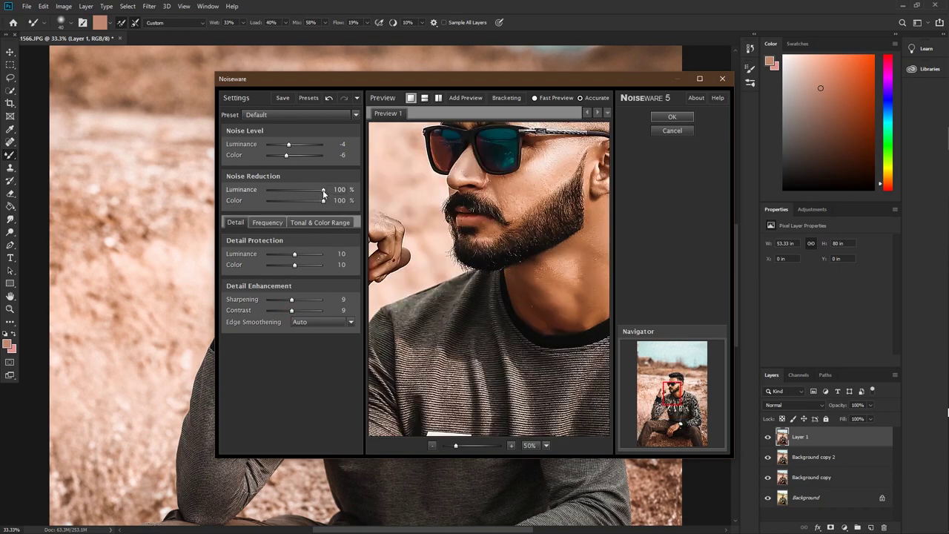
pyautogui.click(337, 190)
pyautogui.moveTo(295, 254); pyautogui.dragTo(297, 255)
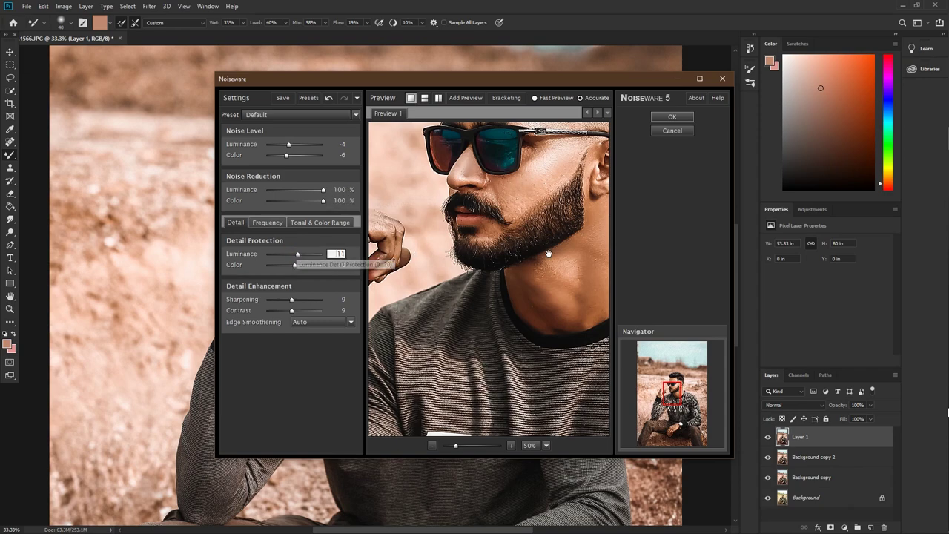
pyautogui.scroll(-3, 534, 268)
pyautogui.press('Return')
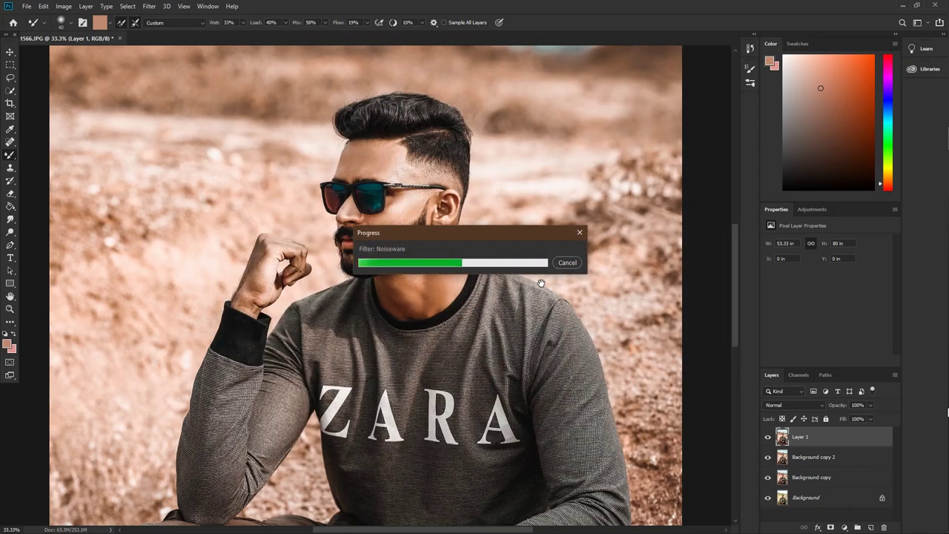
pyautogui.scroll(-1, 541, 270)
# Launch the Camera Raw Filter and raise Exposure to +0.05
pyautogui.scroll(-1, 528, 269)
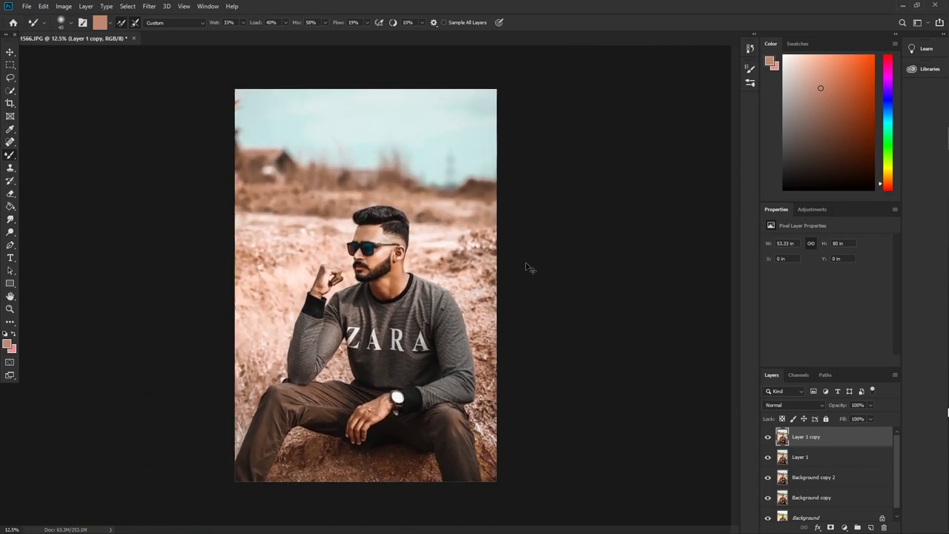
pyautogui.scroll(1, 530, 268)
pyautogui.click(124, 4)
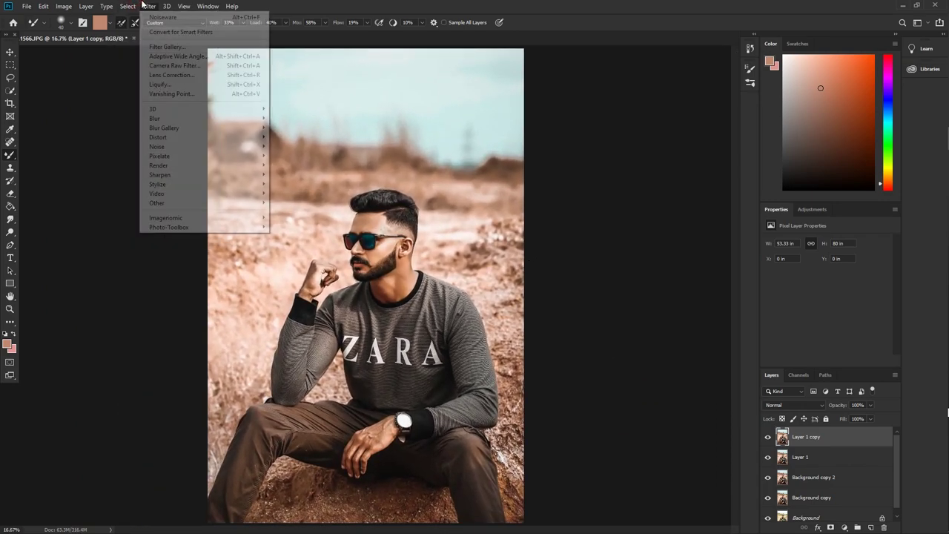
pyautogui.click(164, 66)
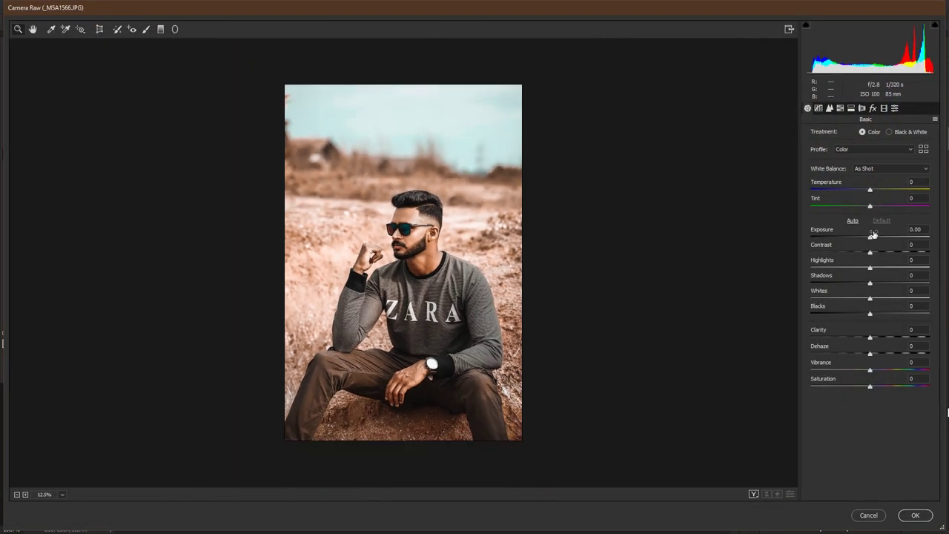
pyautogui.moveTo(870, 237); pyautogui.dragTo(871, 237)
# Brighten the orange luminance in HSL, apply Camera Raw, and keep the result as Layer 1 copy 2
pyautogui.click(606, 183)
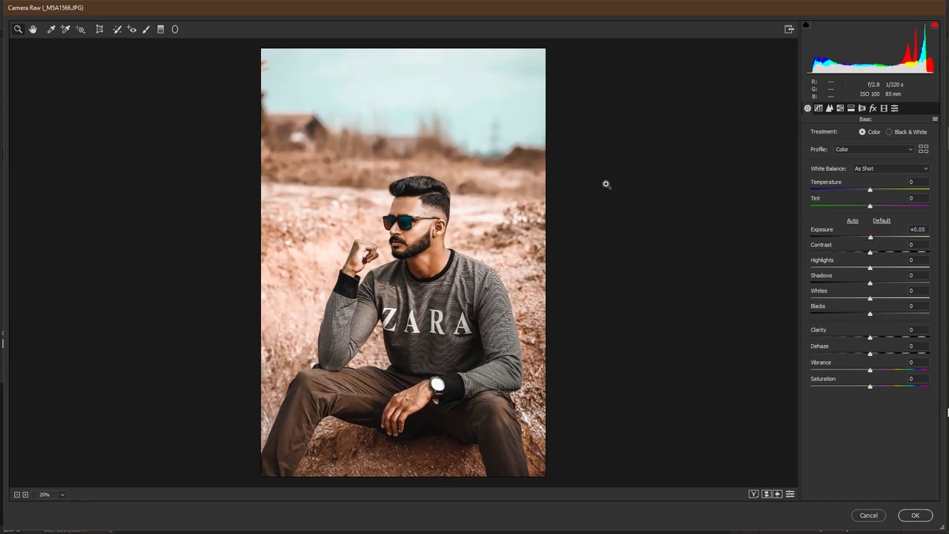
pyautogui.click(839, 109)
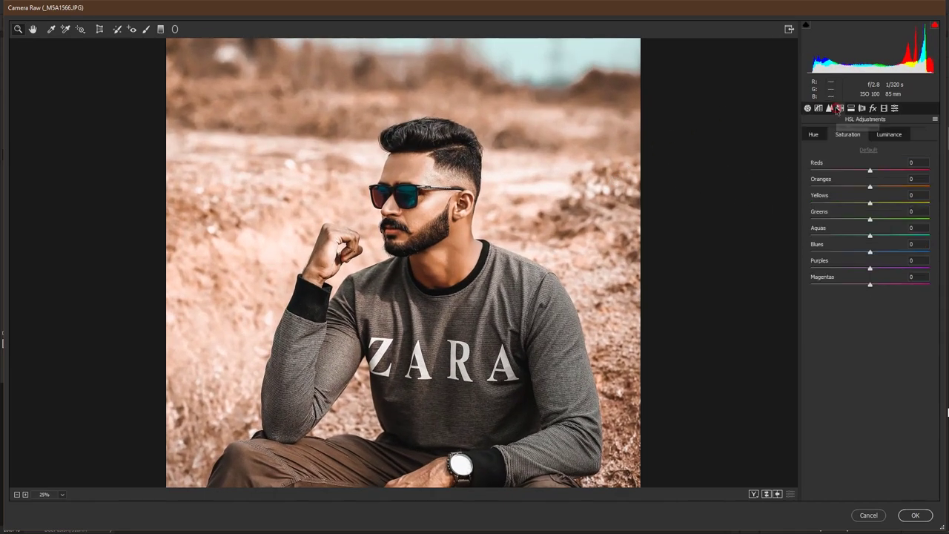
pyautogui.click(888, 134)
pyautogui.hotkey('ctrl', '-')
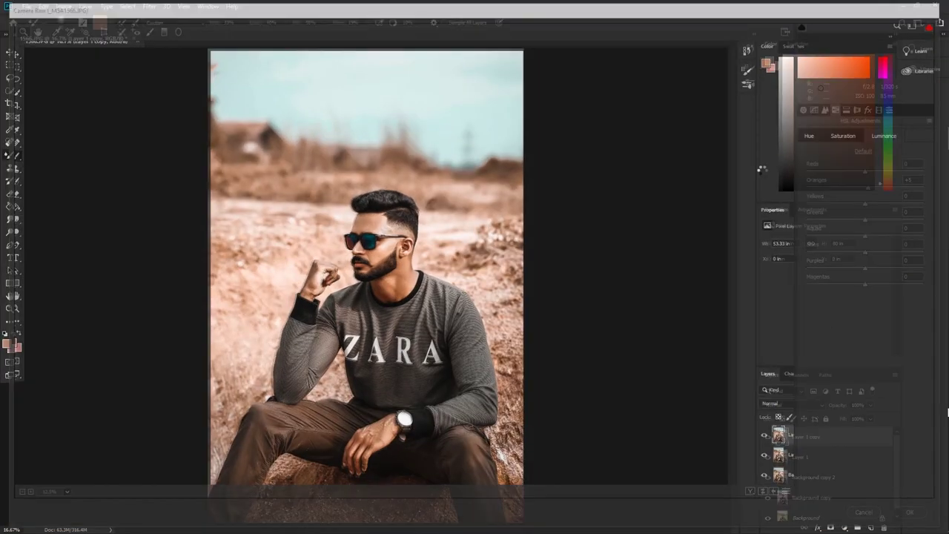
pyautogui.hotkey('ctrl', '-')
pyautogui.hotkey('ctrl', 'j')
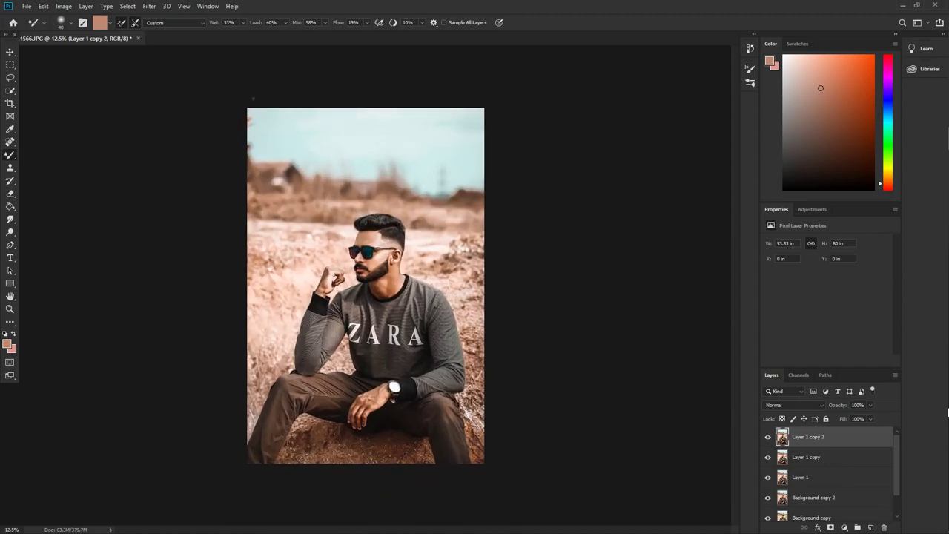
# Open FLY EMIRATED.png from the stocs folder under Quick access
pyautogui.click(26, 6)
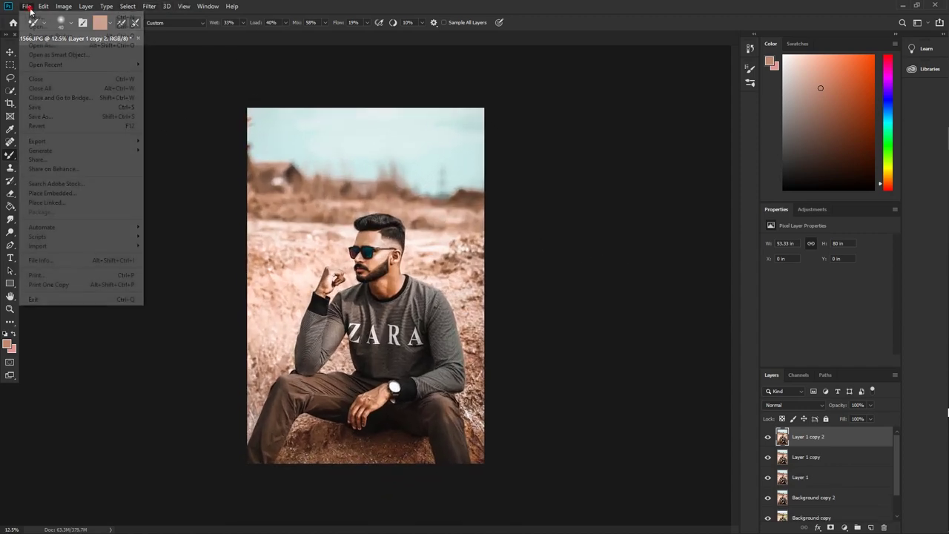
pyautogui.click(37, 27)
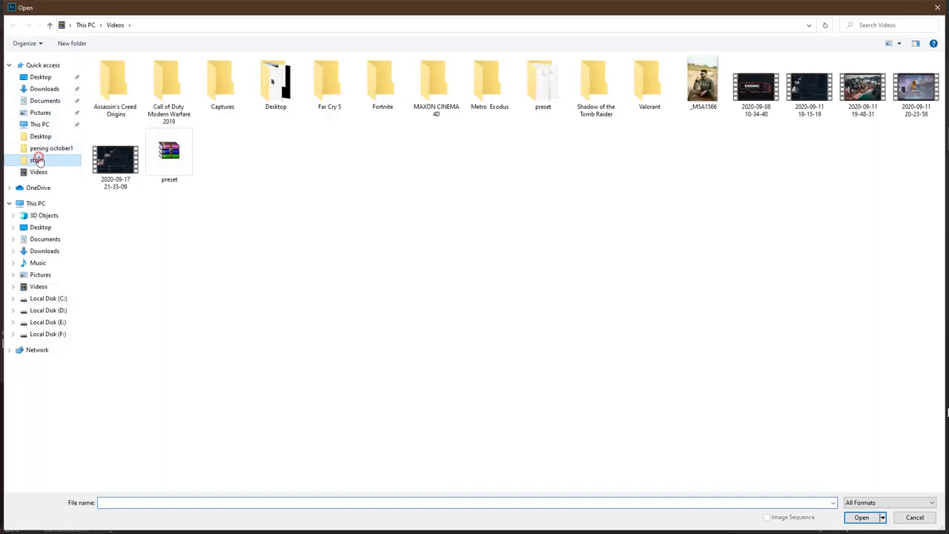
pyautogui.click(37, 160)
pyautogui.scroll(-3, 412, 289)
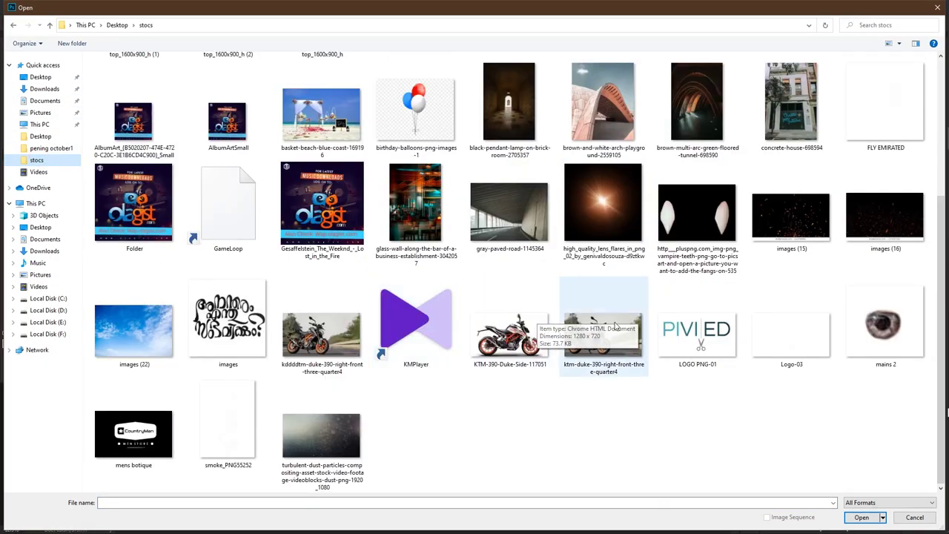
pyautogui.scroll(3, 775, 312)
pyautogui.scroll(-3, 199, 118)
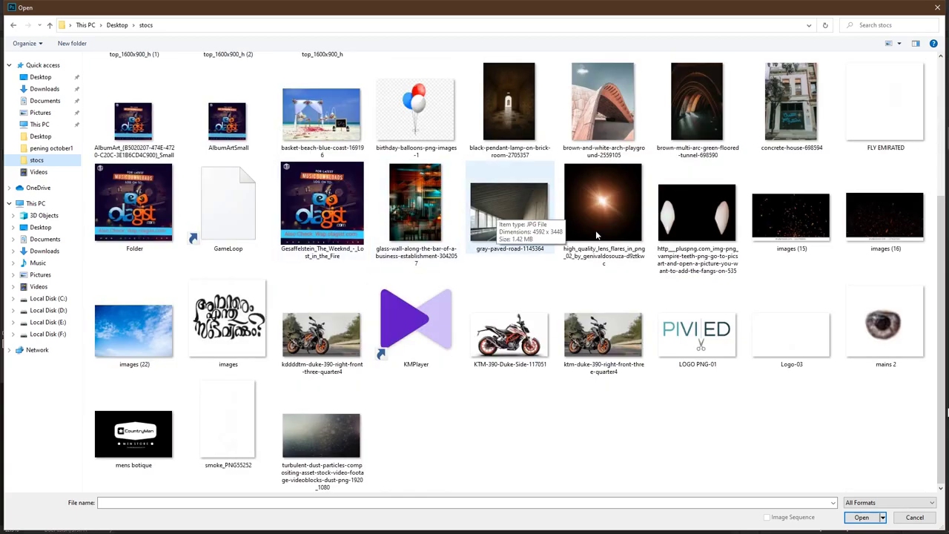
pyautogui.doubleClick(884, 111)
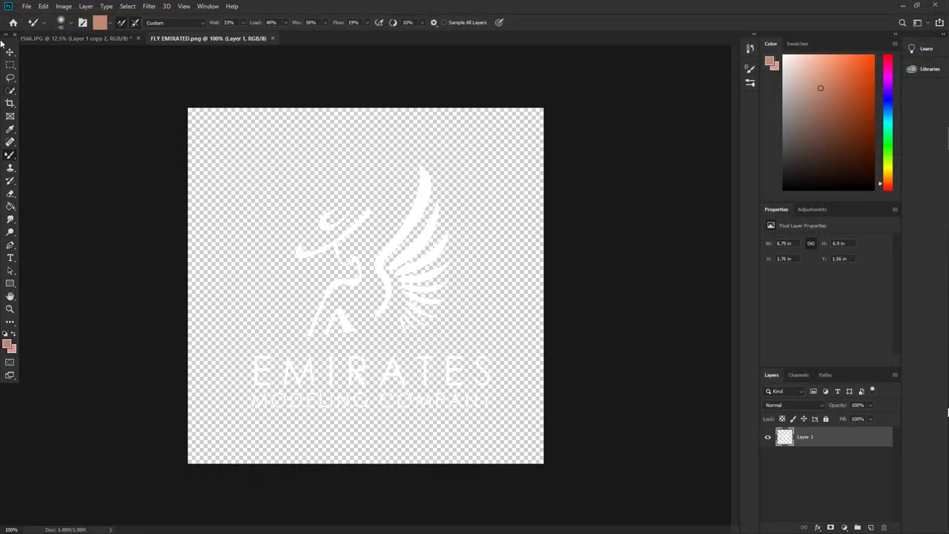
pyautogui.click(11, 50)
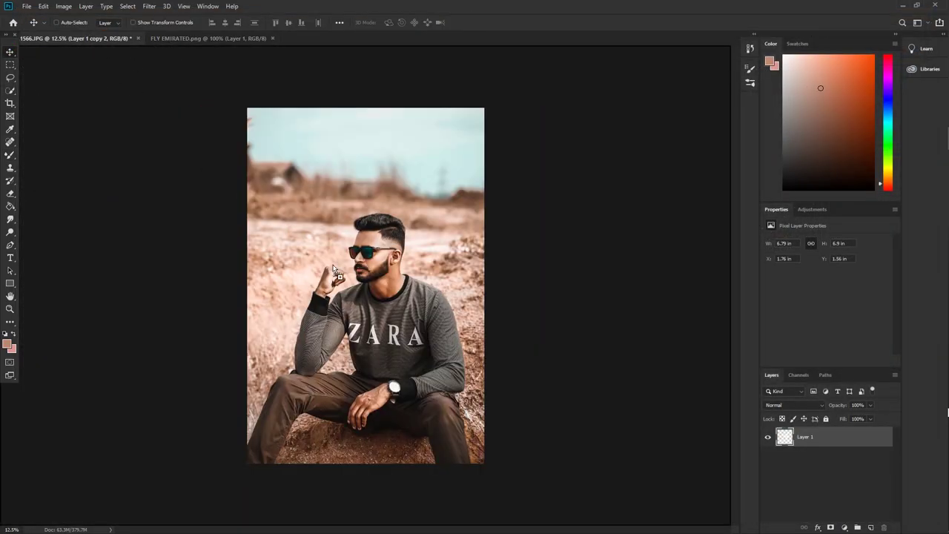
# Drop the EMIRATES logo into the portrait as Layer 2 with a dark Color Overlay
pyautogui.moveTo(370, 275)
pyautogui.mouseDown()
pyautogui.moveTo(351, 267)
pyautogui.moveTo(349, 210)
pyautogui.moveTo(486, 206)
pyautogui.mouseUp()
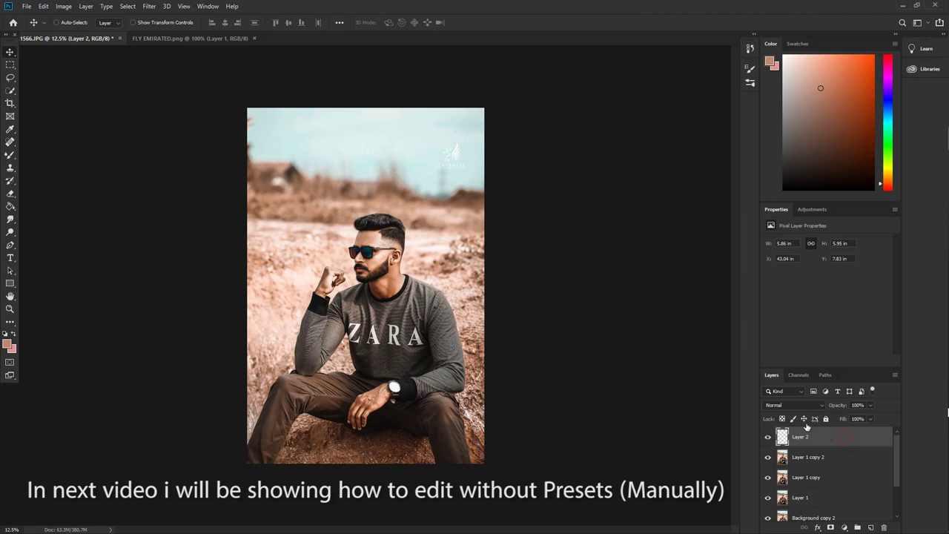
pyautogui.click(581, 428)
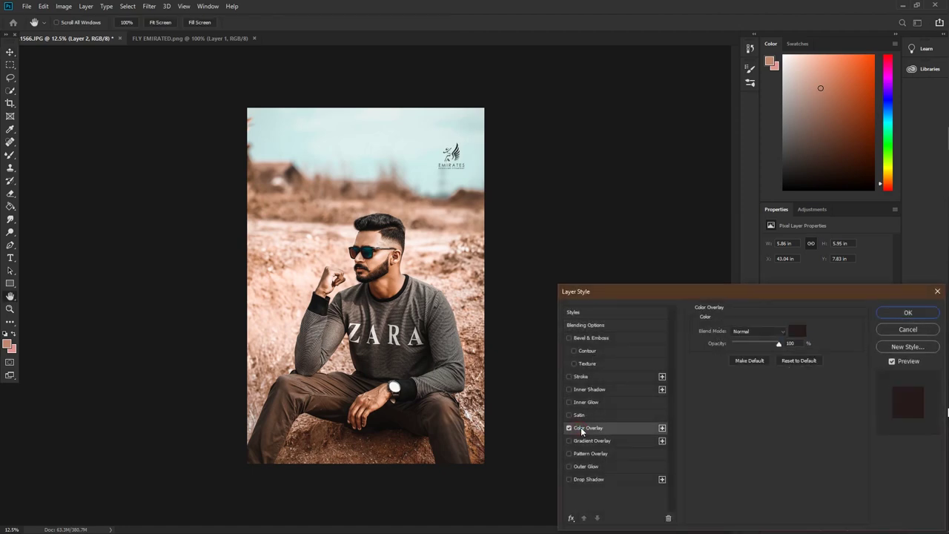
pyautogui.press('Return')
# Position the EMIRATES logo in the upper-right sky of the photo
pyautogui.hotkey('ctrl', '+')
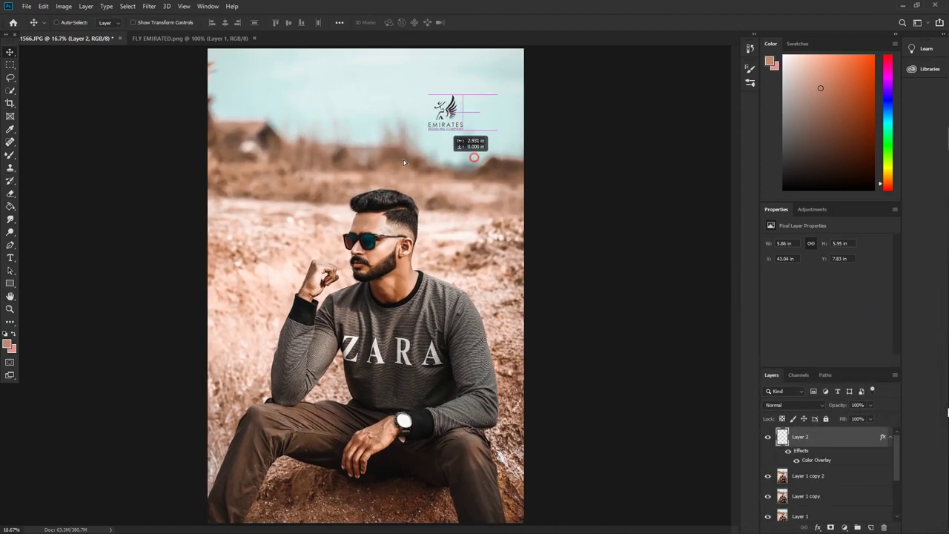
pyautogui.moveTo(474, 156); pyautogui.dragTo(243, 215)
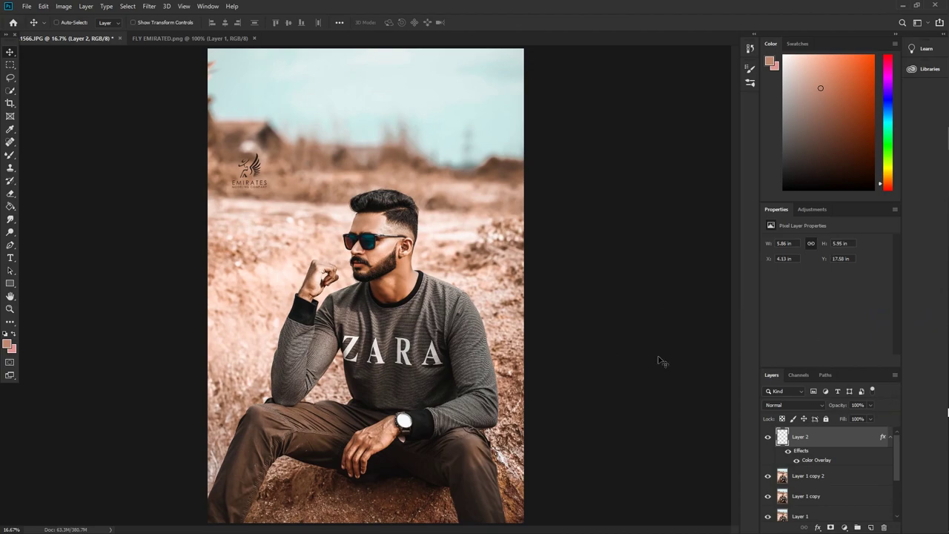
pyautogui.moveTo(397, 274); pyautogui.dragTo(586, 253)
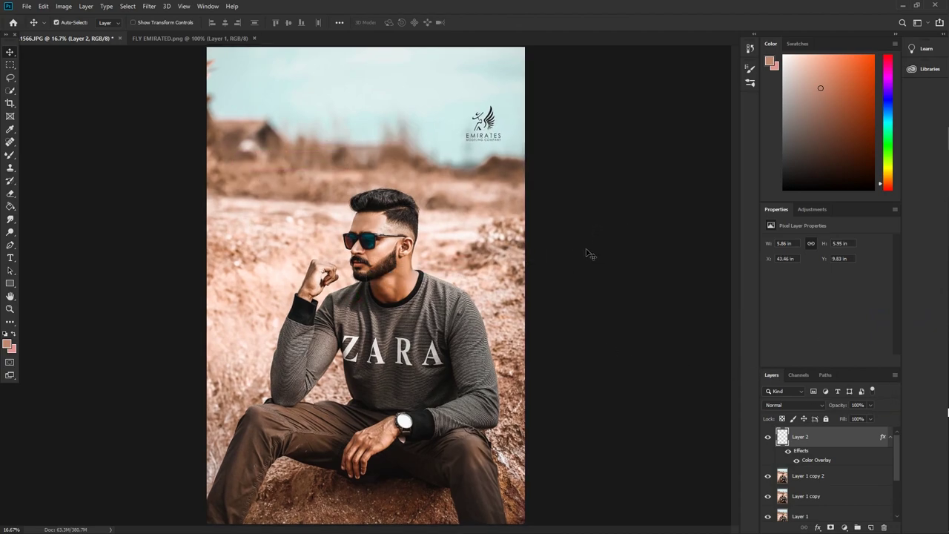
pyautogui.hotkey('ctrl', '+')
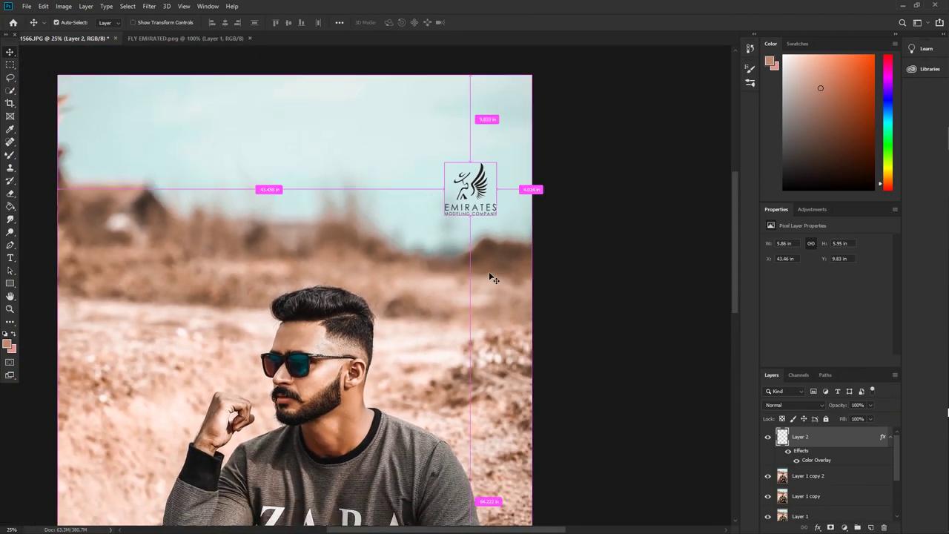
pyautogui.hotkey('ctrl', '-')
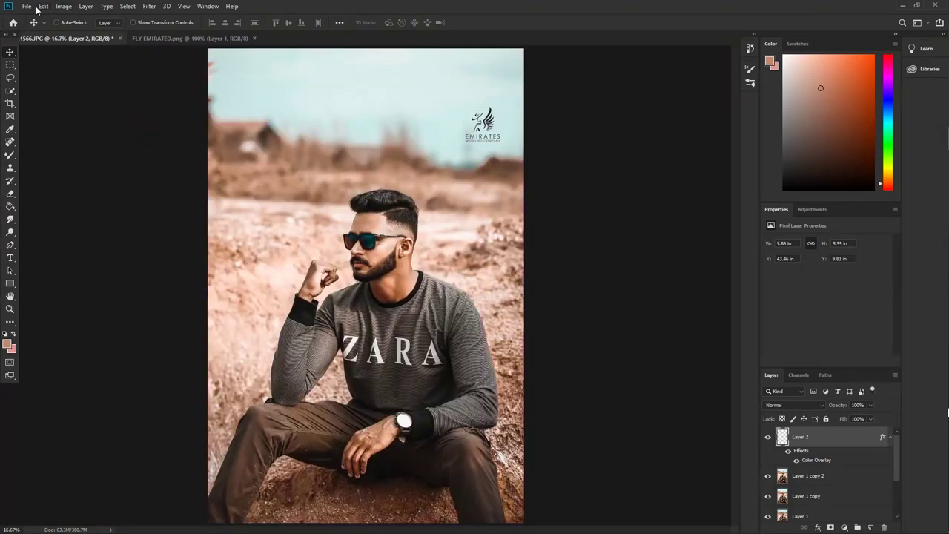
# Bring the 2020 LOGO MXV2 converge logo from Desktop into the portrait, placed beside EMIRATES
pyautogui.click(32, 7)
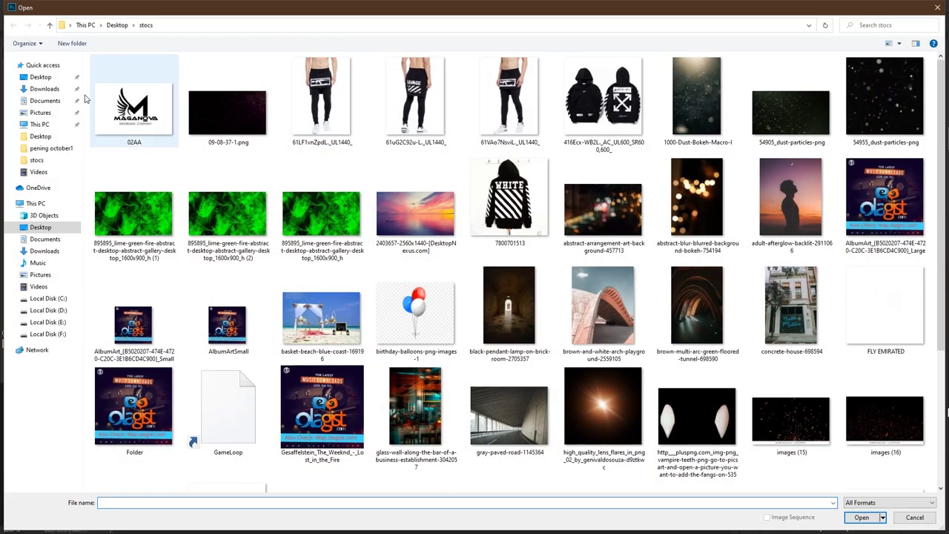
pyautogui.click(41, 77)
pyautogui.doubleClick(651, 96)
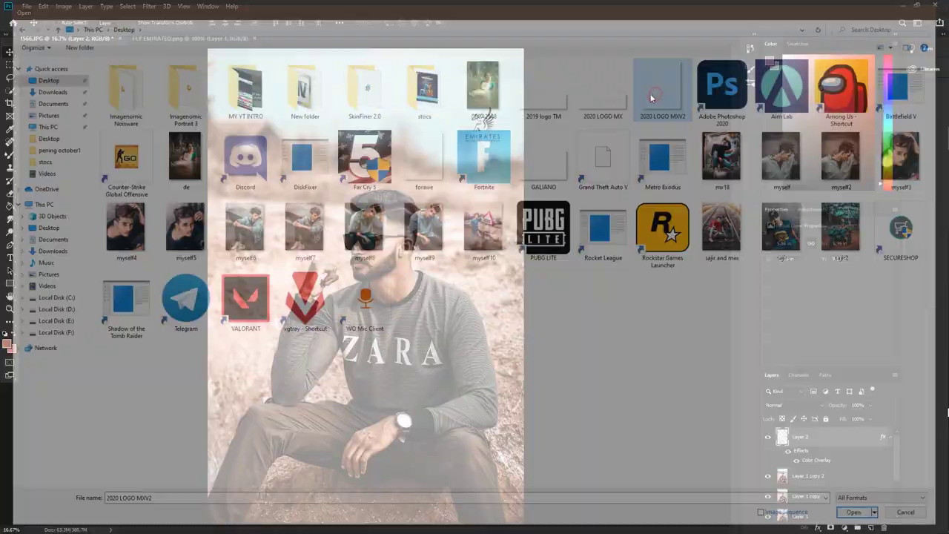
pyautogui.moveTo(279, 124)
pyautogui.mouseDown()
pyautogui.moveTo(129, 37)
pyautogui.moveTo(400, 124)
pyautogui.moveTo(314, 171)
pyautogui.mouseUp()
pyautogui.hotkey('ctrl', 't')
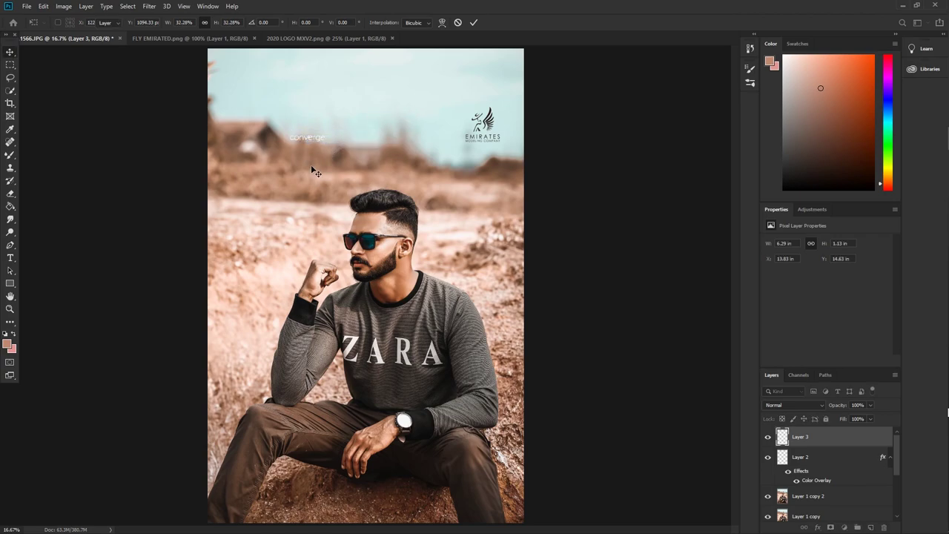
pyautogui.press('Return')
pyautogui.moveTo(315, 172); pyautogui.dragTo(439, 166)
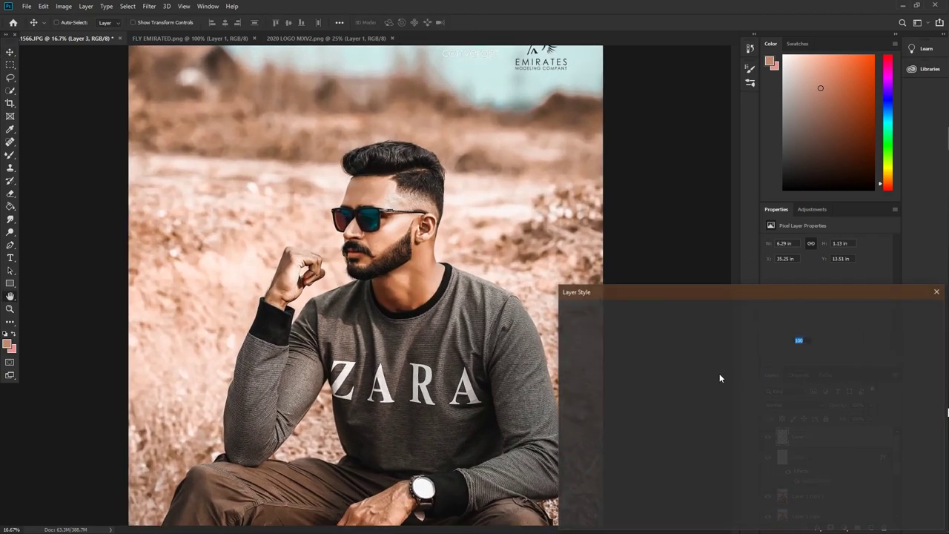
# Give the converge logo layer a dark Color Overlay and check both logos
pyautogui.doubleClick(836, 442)
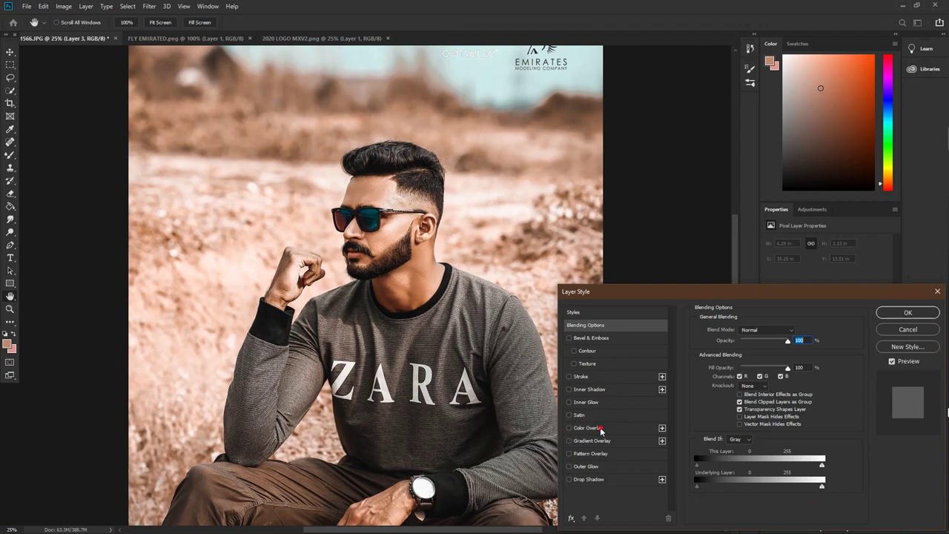
pyautogui.click(600, 429)
pyautogui.press('Return')
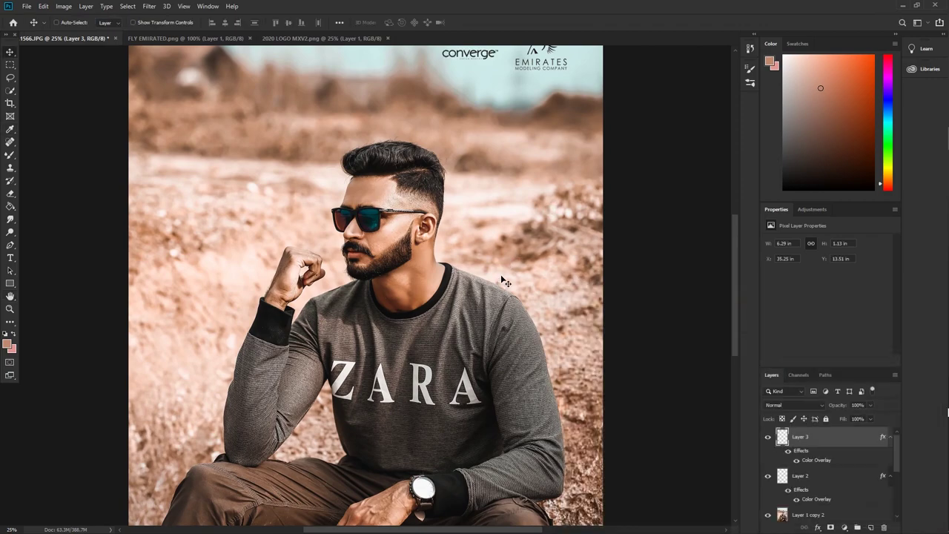
pyautogui.scroll(2, 503, 281)
pyautogui.scroll(2, 530, 96)
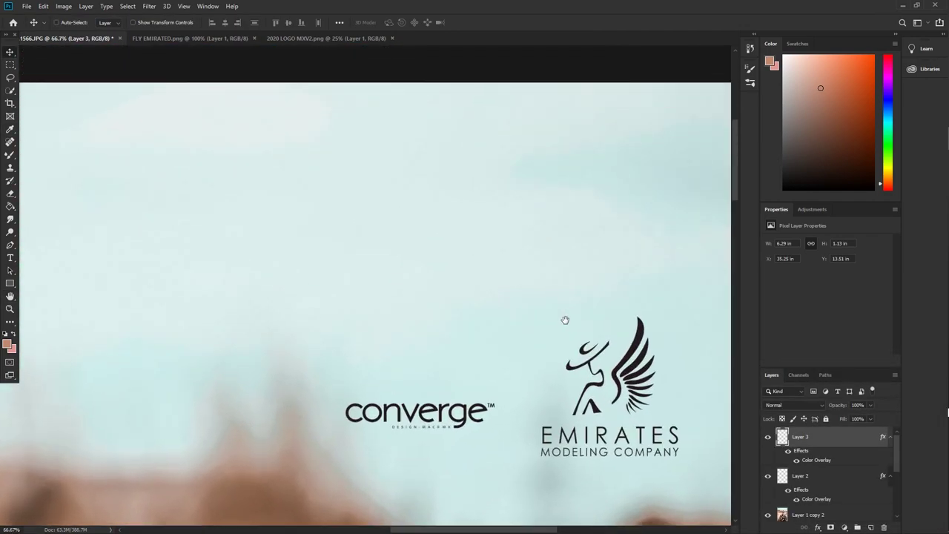
pyautogui.moveTo(565, 320); pyautogui.dragTo(447, 156)
pyautogui.scroll(-1, 453, 178)
pyautogui.scroll(-3, 659, 246)
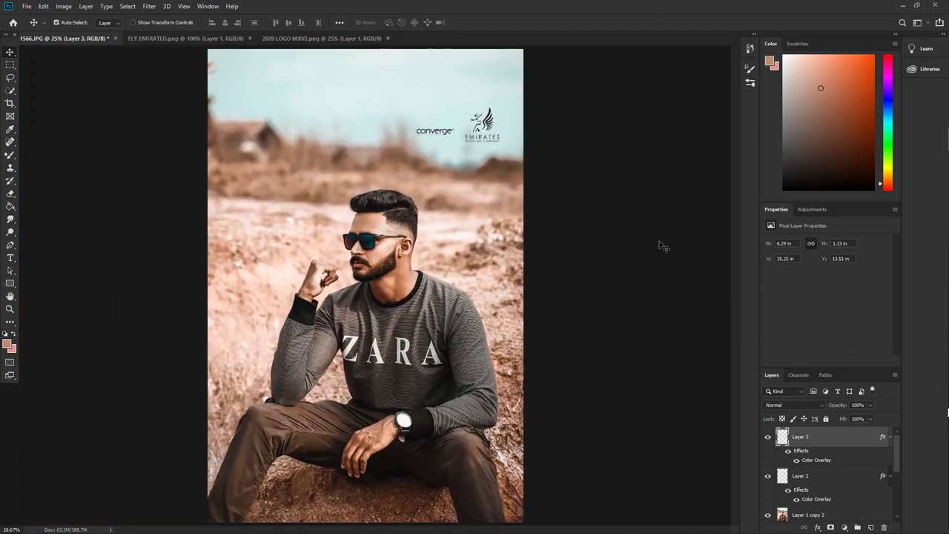
pyautogui.scroll(-1, 659, 245)
# Move both logo layers to the upper left and merge them into one layer
pyautogui.keyDown('shift'); pyautogui.click(825, 471); pyautogui.keyUp('shift')
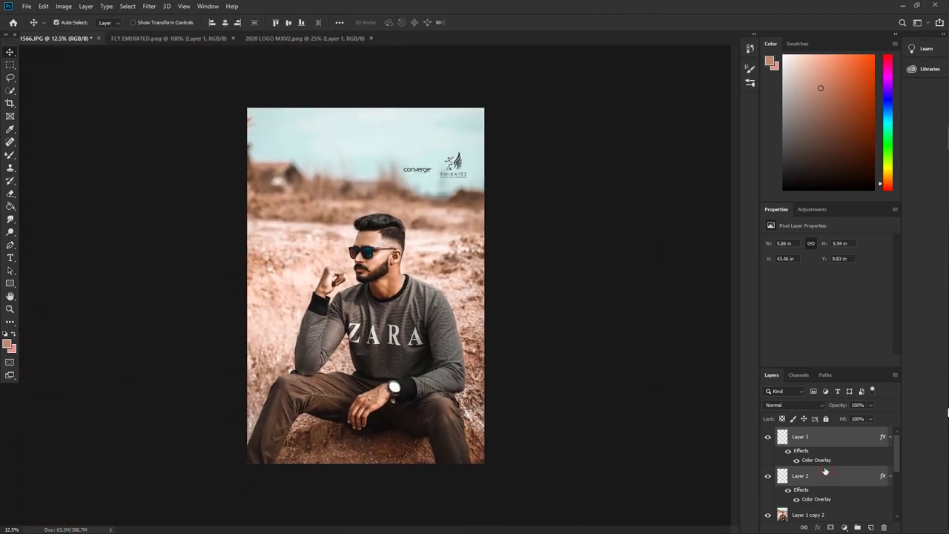
pyautogui.moveTo(502, 163); pyautogui.dragTo(359, 197)
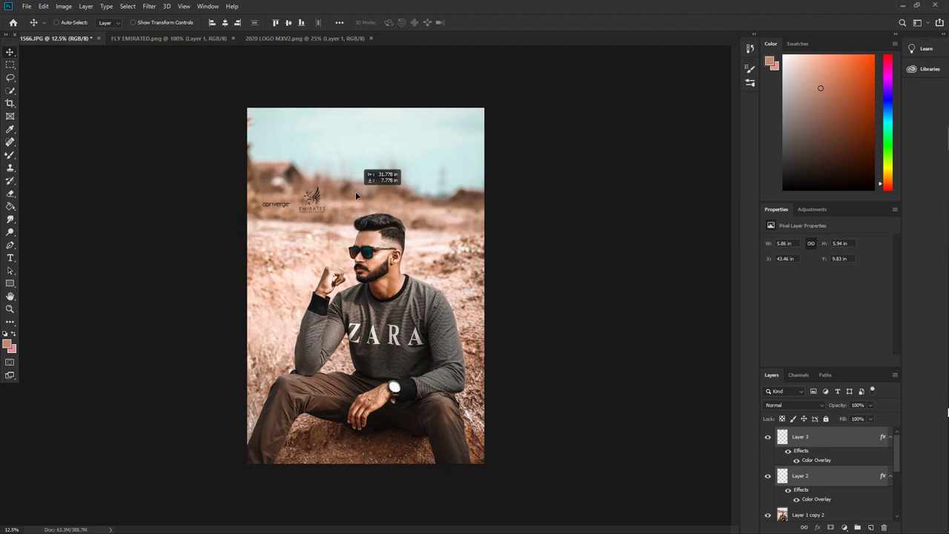
pyautogui.rightClick(848, 447)
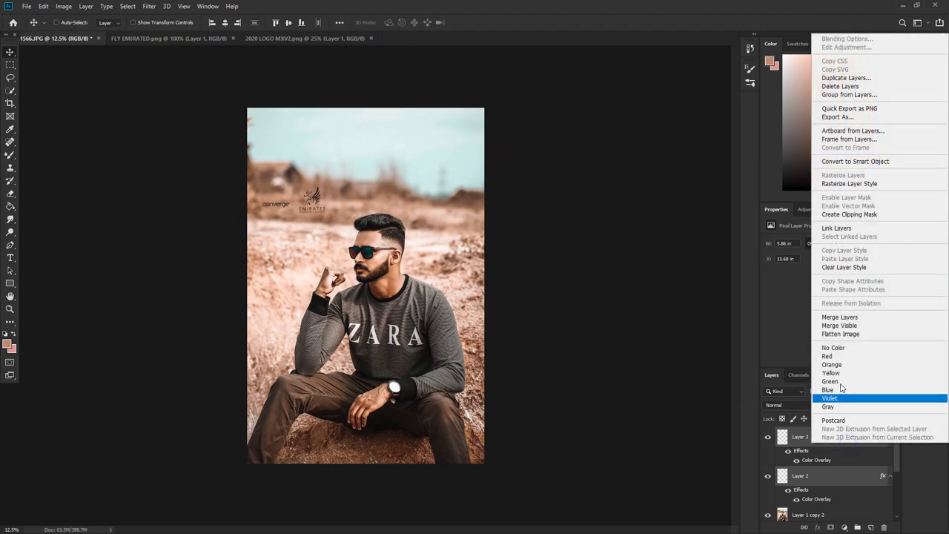
pyautogui.click(841, 322)
# Give the merged logos a white #ffffff Color Overlay and stamp visible layers to Layer 4
pyautogui.doubleClick(839, 436)
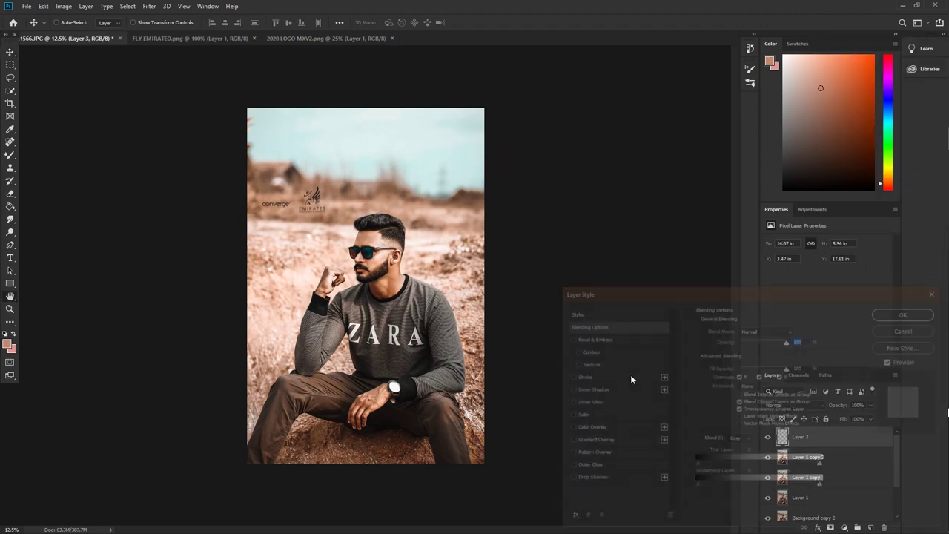
pyautogui.click(588, 428)
pyautogui.click(798, 331)
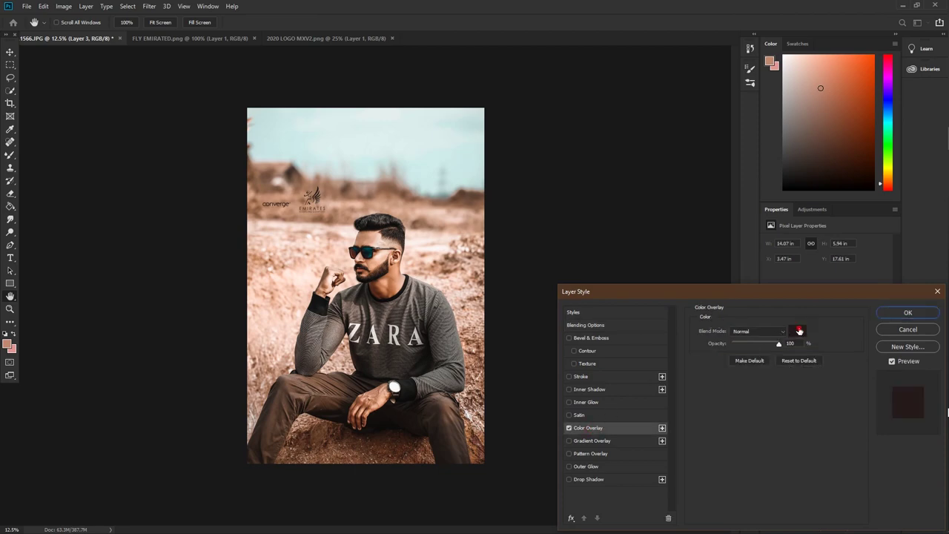
pyautogui.write('ffffff')
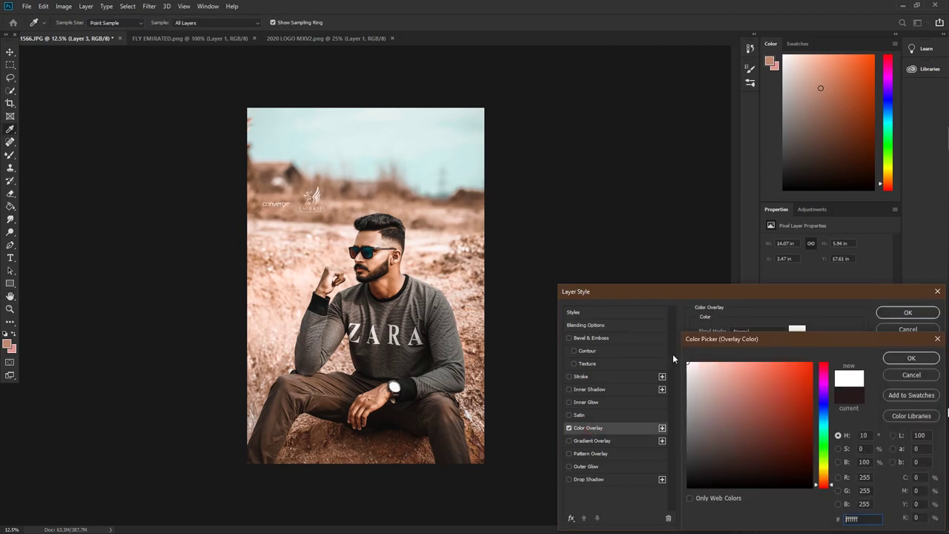
pyautogui.press('Return')
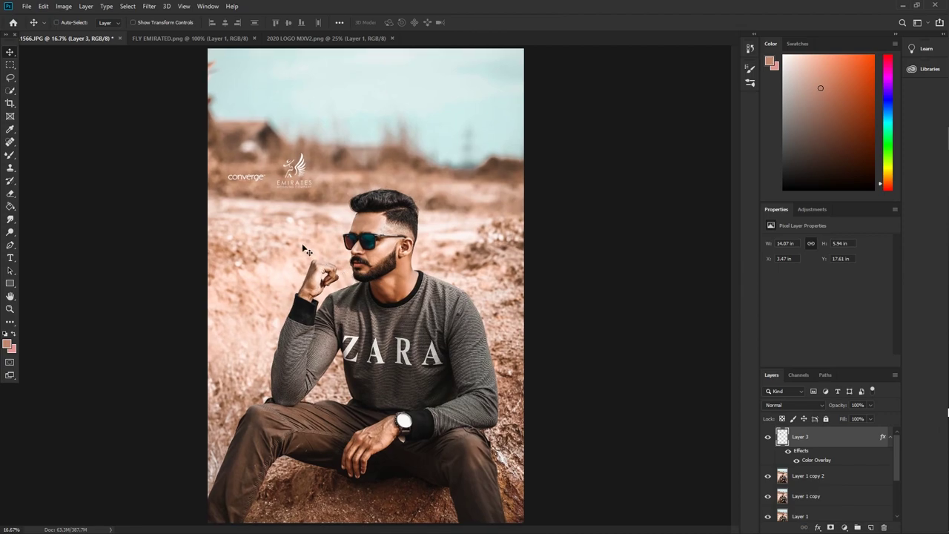
pyautogui.hotkey('ctrl', '+')
pyautogui.hotkey('ctrl', '-')
pyautogui.hotkey('ctrl', '-')
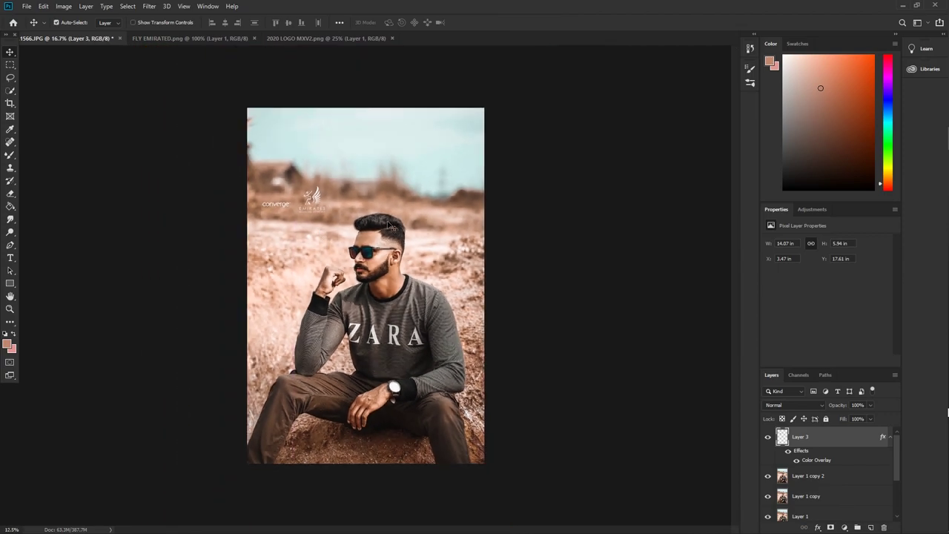
pyautogui.hotkey('ctrl', 'shift', 'alt', 'e')
# Add a Color Balance layer with Midtones Blue +5 and stamp the result as Layer 5
pyautogui.click(813, 209)
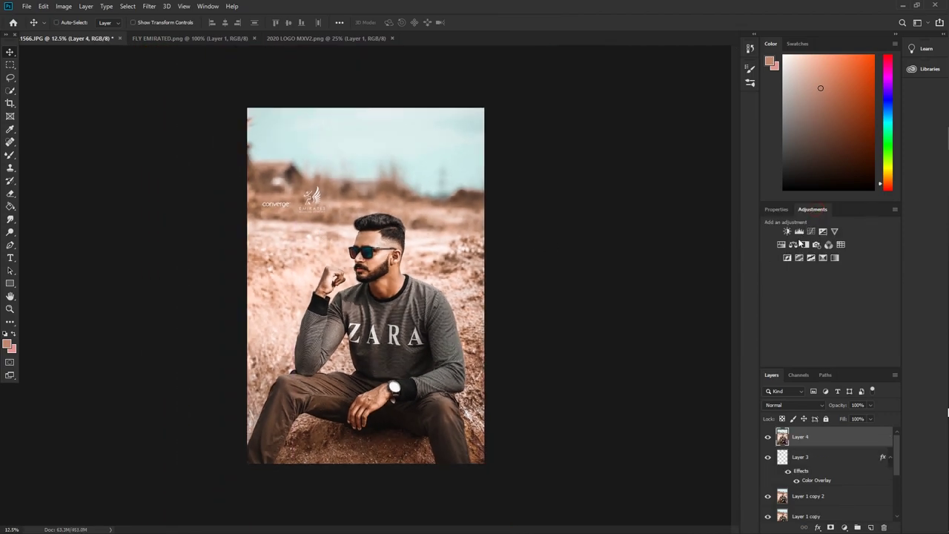
pyautogui.click(792, 247)
pyautogui.click(824, 243)
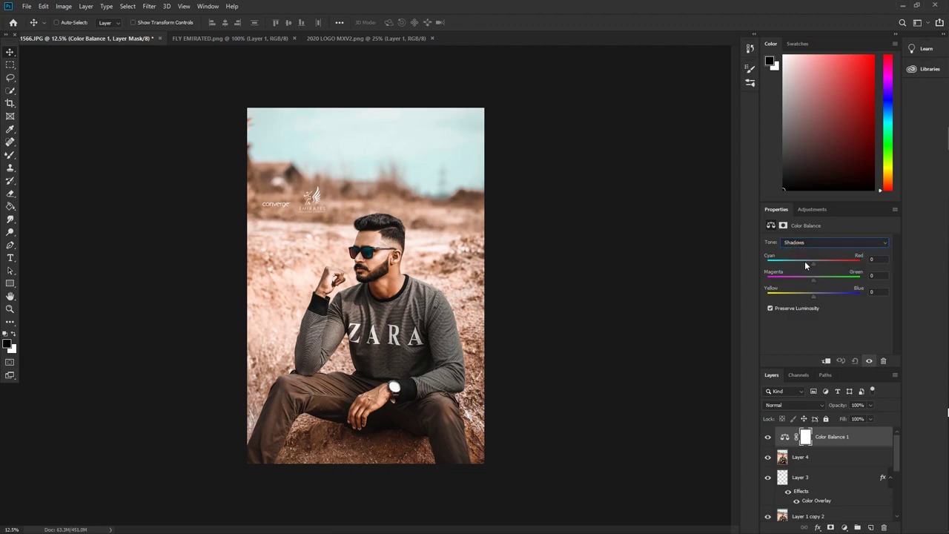
pyautogui.hotkey('ctrl', '+')
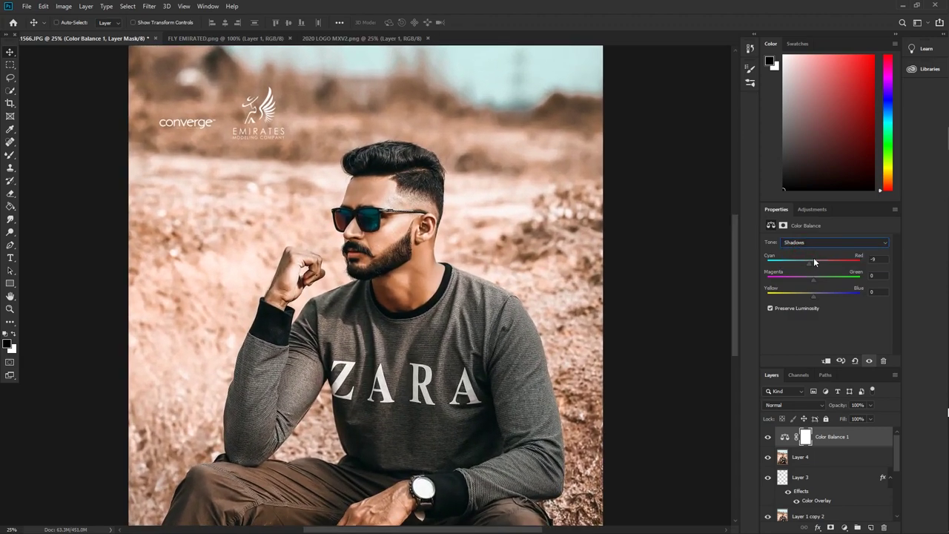
pyautogui.click(816, 242)
pyautogui.hotkey('ctrl', '-')
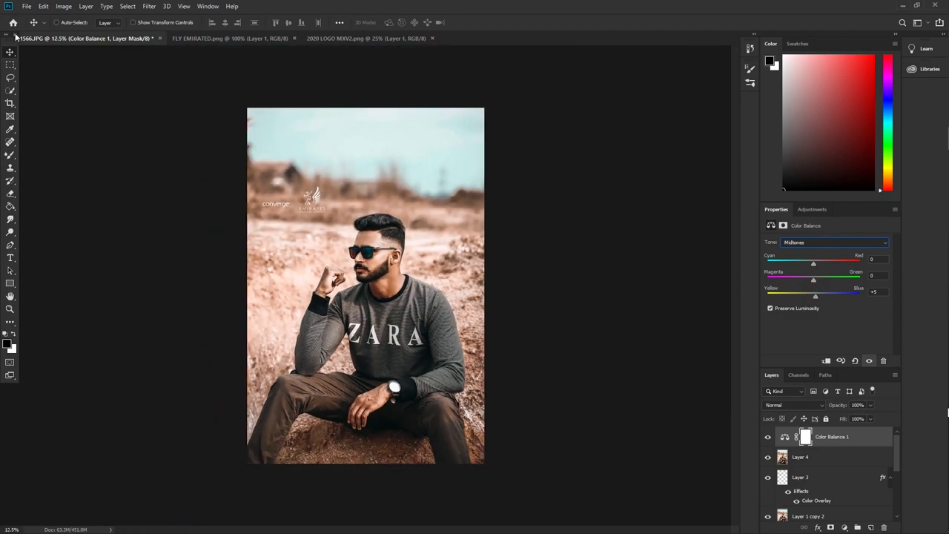
pyautogui.click(10, 65)
pyautogui.hotkey('ctrl', 'alt', 'shift', 'e')
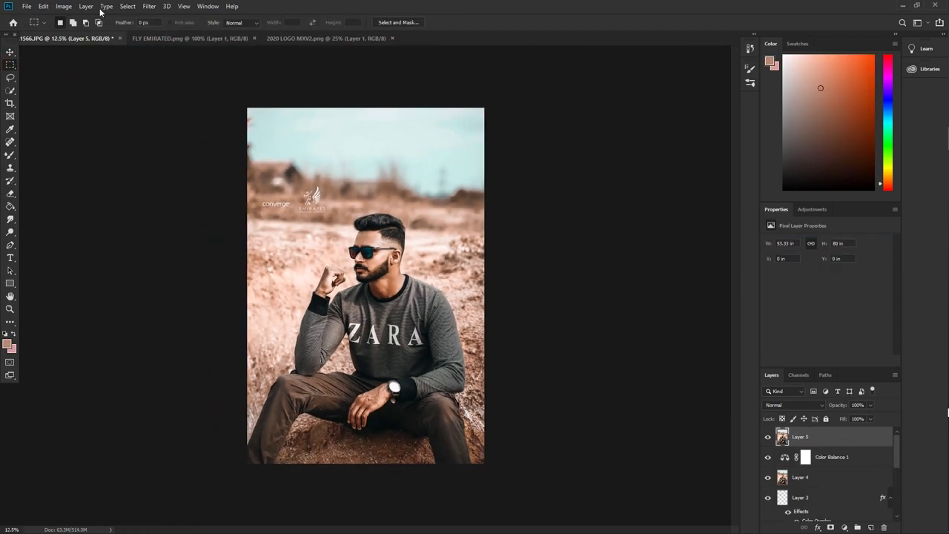
# Apply SkinFiner's Default preset (Amount 65) after a before/after comparison on the ZARA chest
pyautogui.click(149, 7)
pyautogui.moveTo(169, 227)
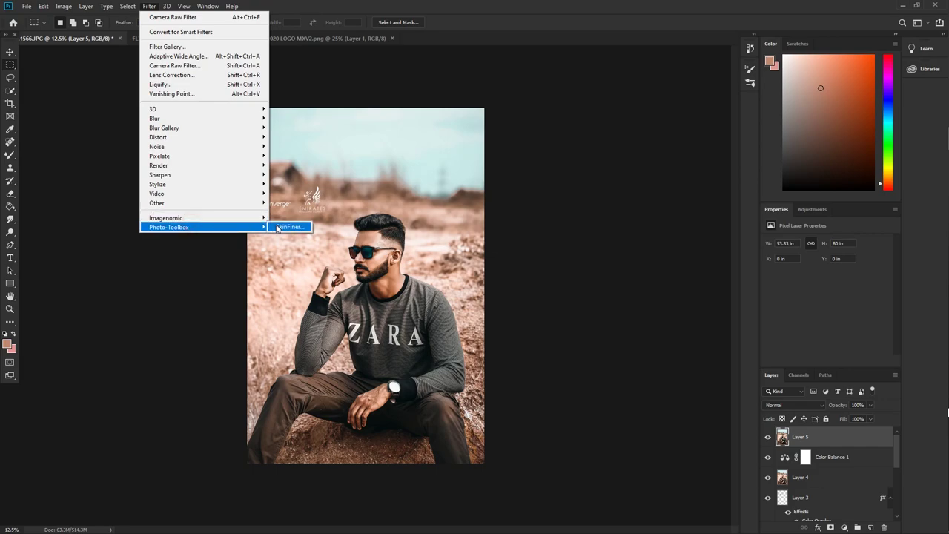
pyautogui.click(282, 228)
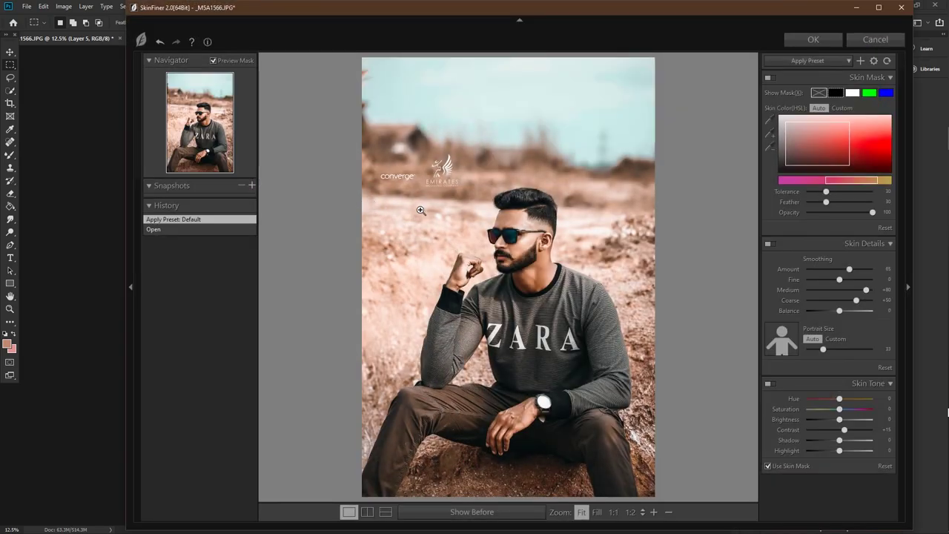
pyautogui.scroll(3, 509, 277)
pyautogui.scroll(1, 557, 219)
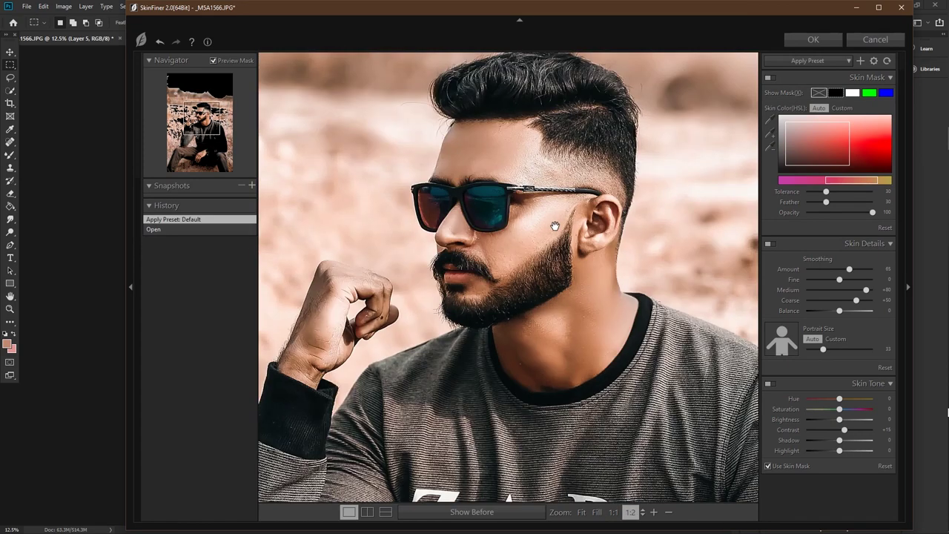
pyautogui.scroll(1, 526, 212)
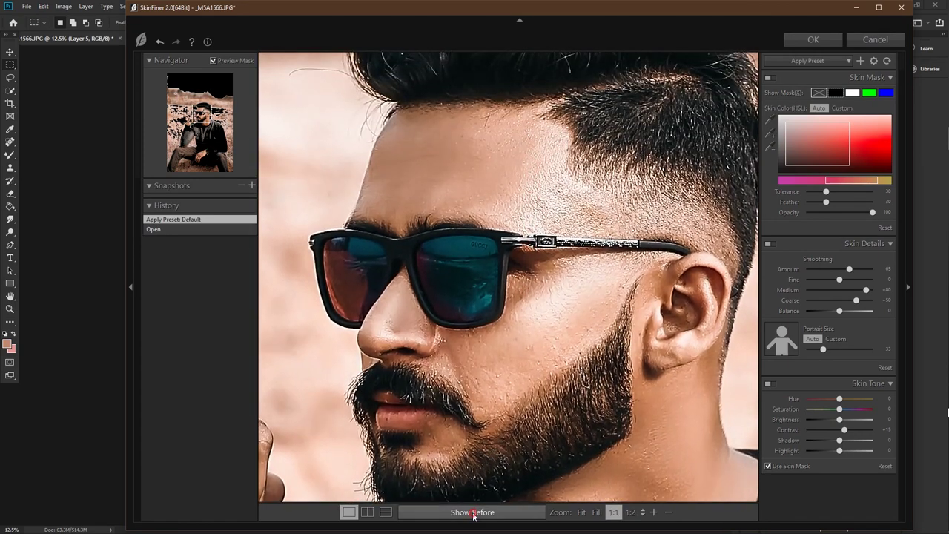
pyautogui.click(474, 512)
pyautogui.scroll(-1, 513, 269)
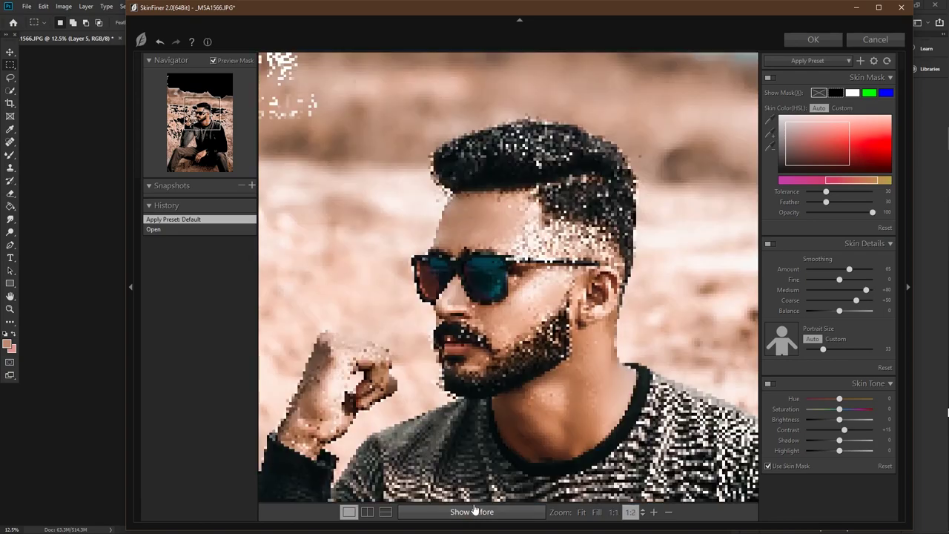
pyautogui.moveTo(441, 405)
pyautogui.mouseDown()
pyautogui.moveTo(509, 293)
pyautogui.moveTo(459, 201)
pyautogui.moveTo(435, 212)
pyautogui.moveTo(551, 182)
pyautogui.moveTo(409, 265)
pyautogui.moveTo(391, 302)
pyautogui.moveTo(587, 333)
pyautogui.moveTo(678, 264)
pyautogui.mouseUp()
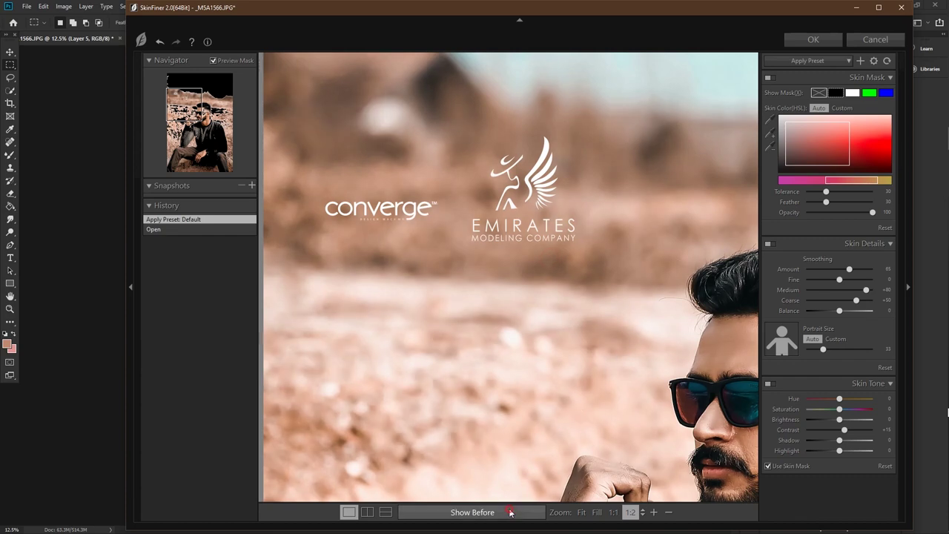
pyautogui.scroll(-1, 564, 390)
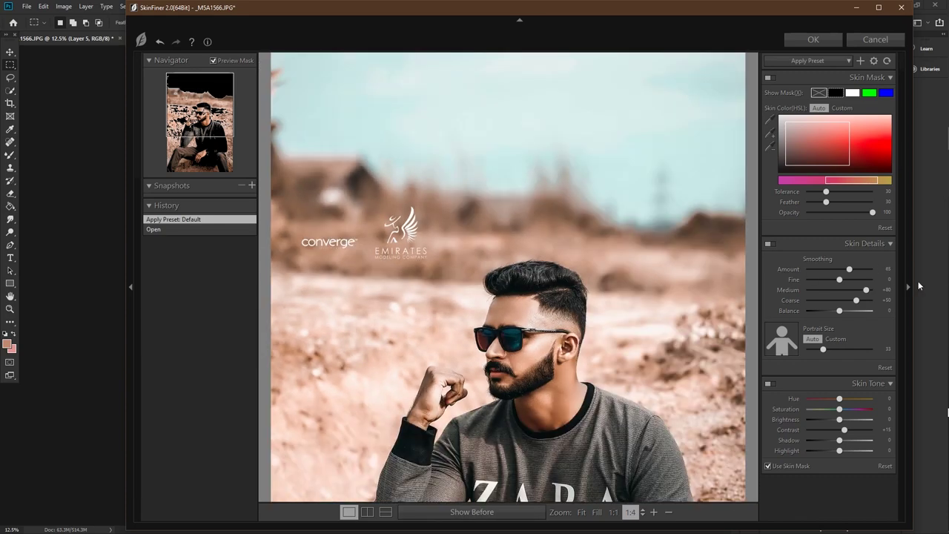
pyautogui.scroll(-1, 688, 301)
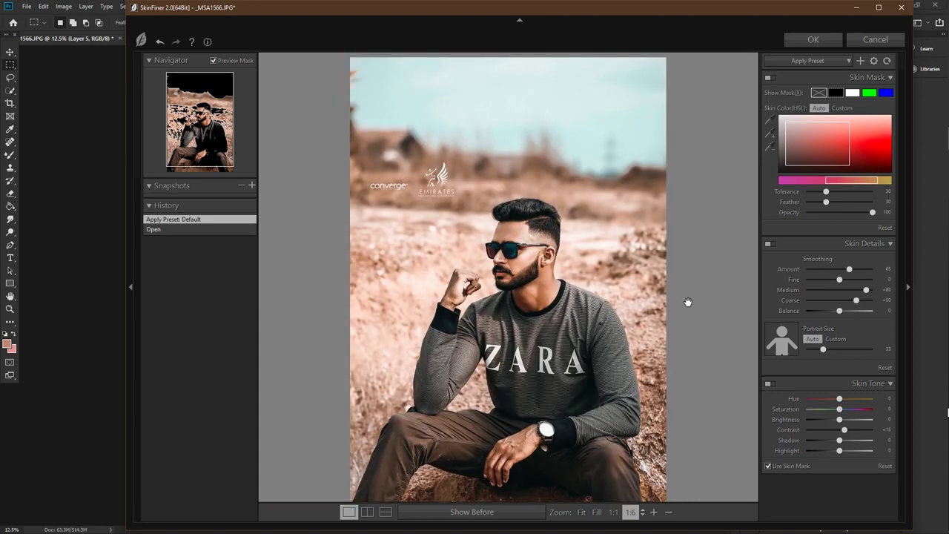
pyautogui.scroll(-1, 616, 179)
pyautogui.press('Return')
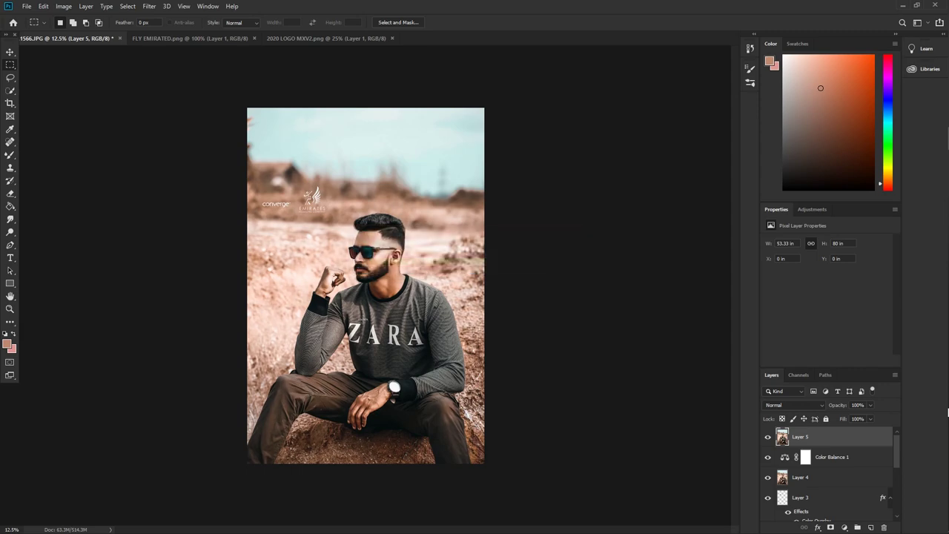
# Duplicate the retouched layer and launch Imagenomic Portraiture on the copy
pyautogui.hotkey('ctrl', 'j')
pyautogui.hotkey('ctrl', '+')
pyautogui.click(149, 6)
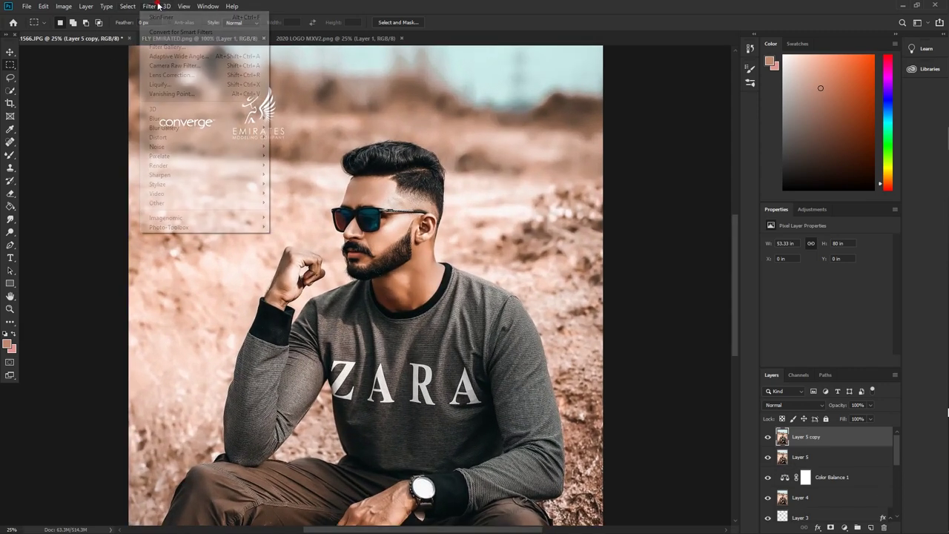
pyautogui.moveTo(167, 218)
pyautogui.click(293, 222)
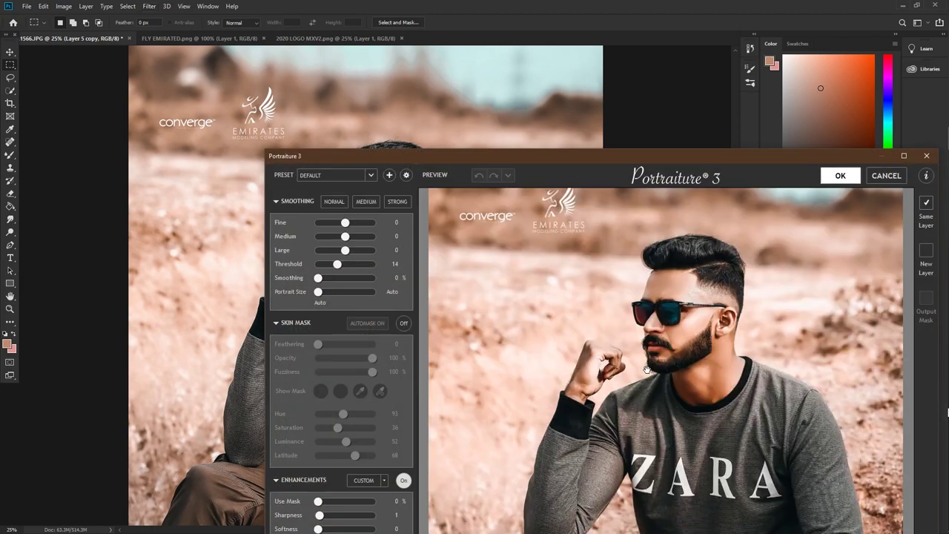
pyautogui.moveTo(680, 365); pyautogui.dragTo(542, 222)
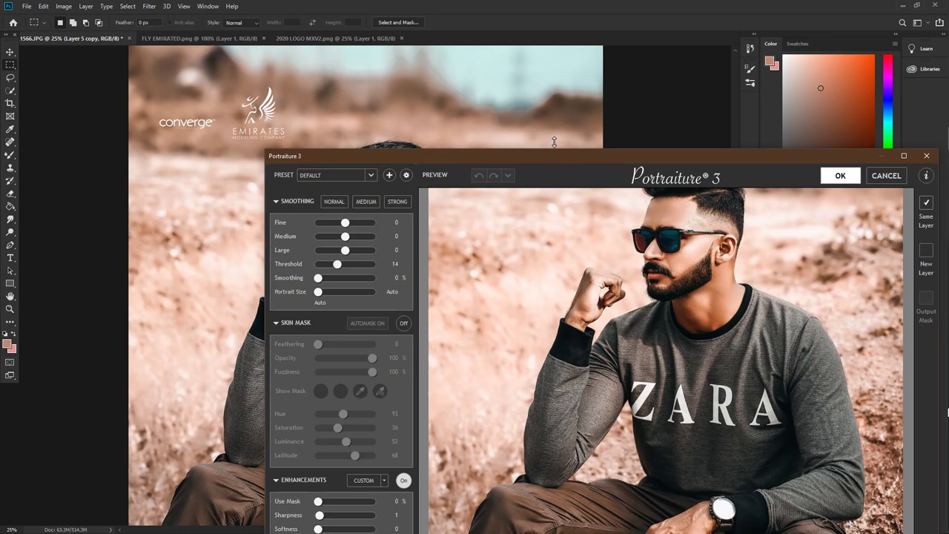
pyautogui.moveTo(554, 142); pyautogui.dragTo(554, 133)
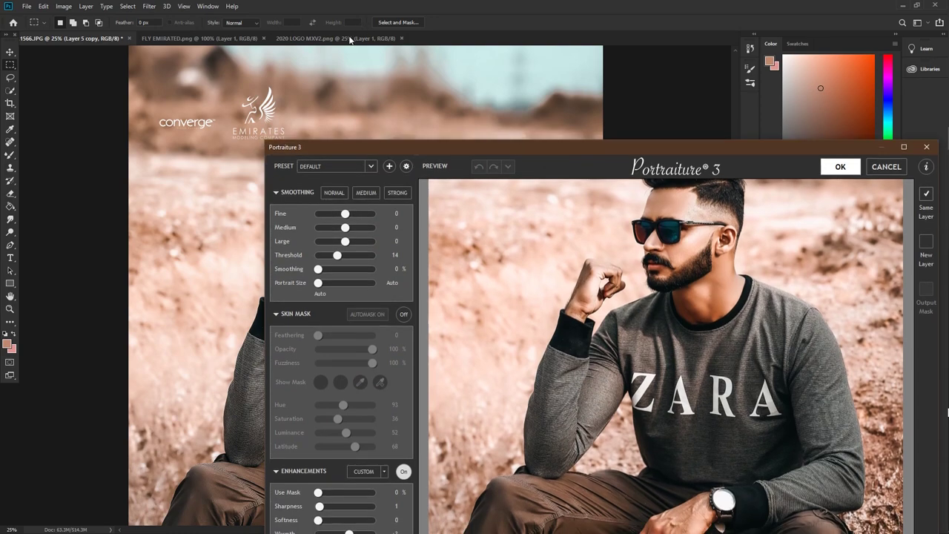
pyautogui.moveTo(574, 148); pyautogui.dragTo(407, 73)
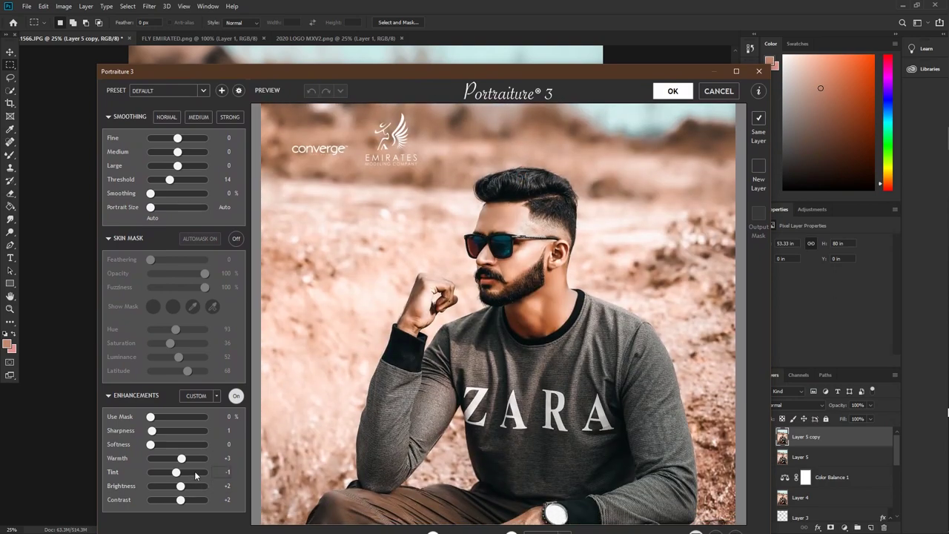
# Set Portraiture Warmth to 0 and Brightness and Contrast to +1, then apply it
pyautogui.moveTo(187, 461); pyautogui.dragTo(183, 461)
pyautogui.press('Down')
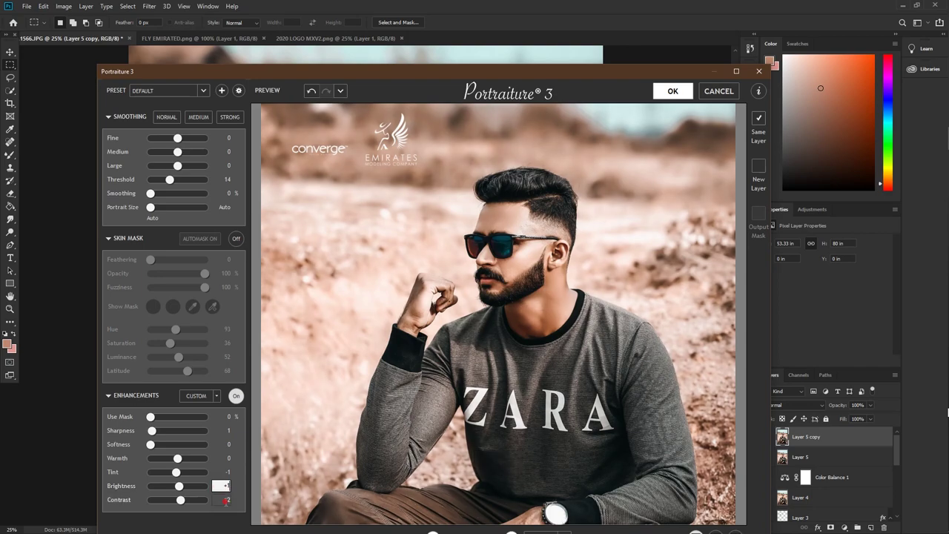
pyautogui.press('Tab')
pyautogui.press('Down')
pyautogui.keyDown('alt'); pyautogui.click(432, 360); pyautogui.keyUp('alt')
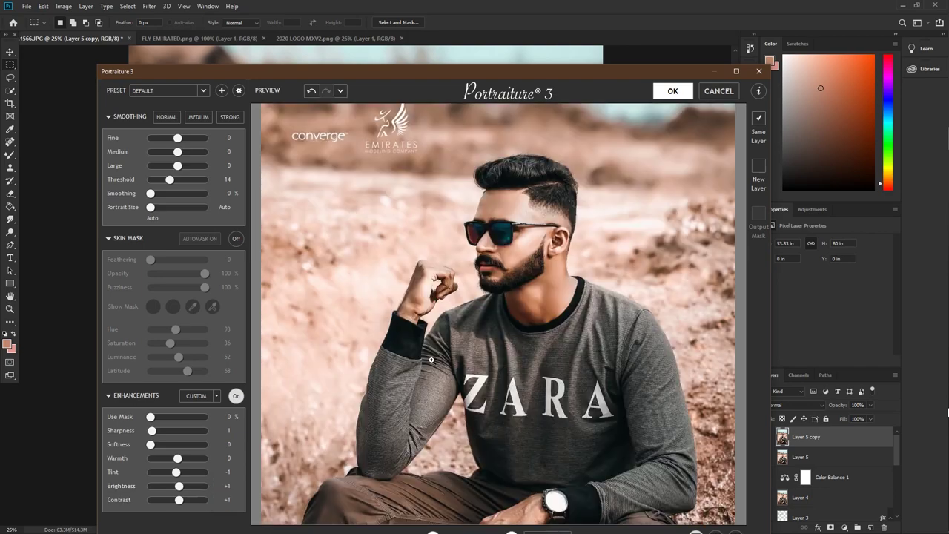
pyautogui.click(431, 361)
pyautogui.click(452, 332)
pyautogui.keyDown('alt'); pyautogui.click(471, 293); pyautogui.keyUp('alt')
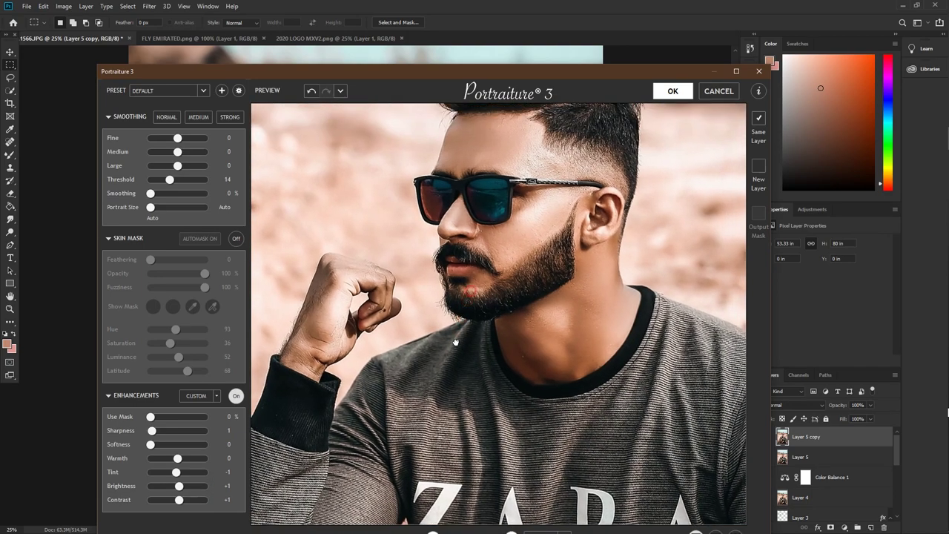
pyautogui.press('Return')
# Stamp all visible layers into a new top Layer 6
pyautogui.hotkey('ctrl', '-')
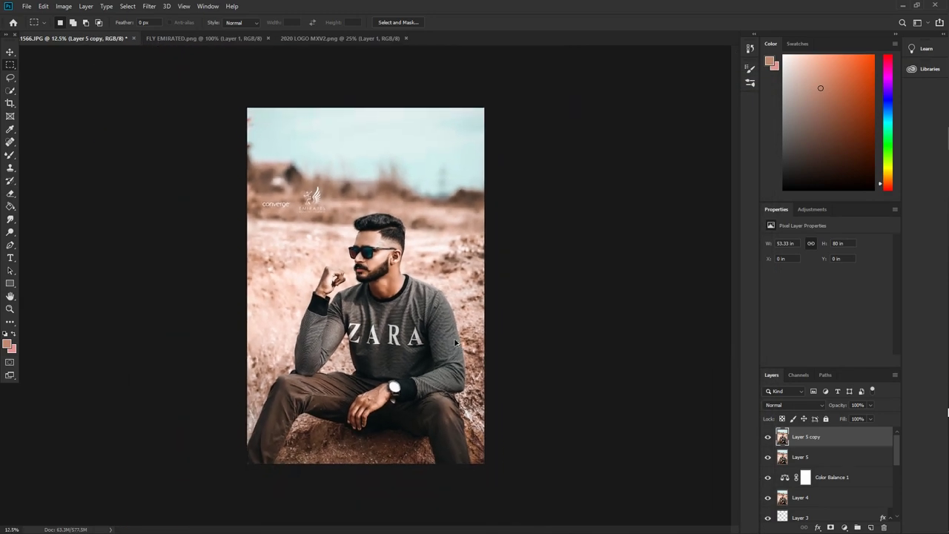
pyautogui.hotkey('ctrl', 'alt', 'shift', 'e')
pyautogui.scroll(-5, 766, 504)
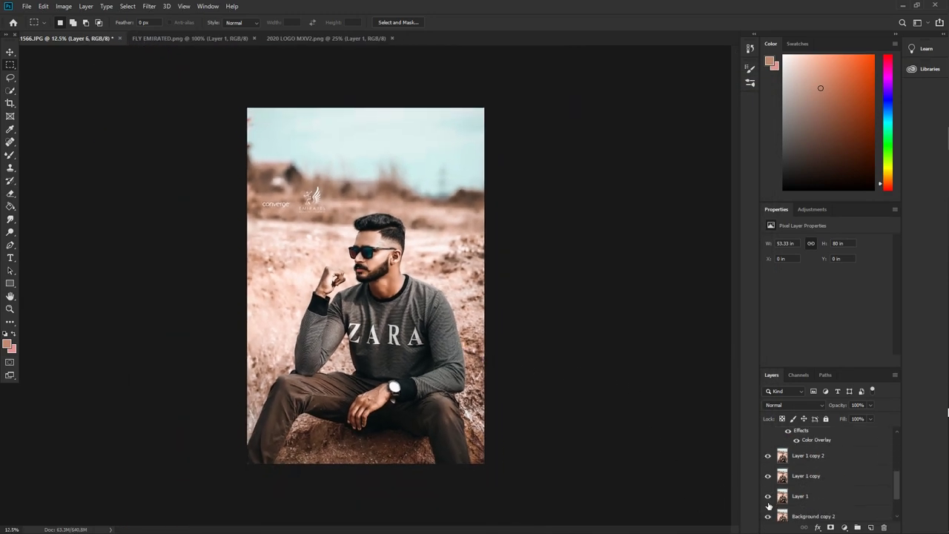
pyautogui.scroll(-2, 767, 468)
pyautogui.scroll(3, 768, 498)
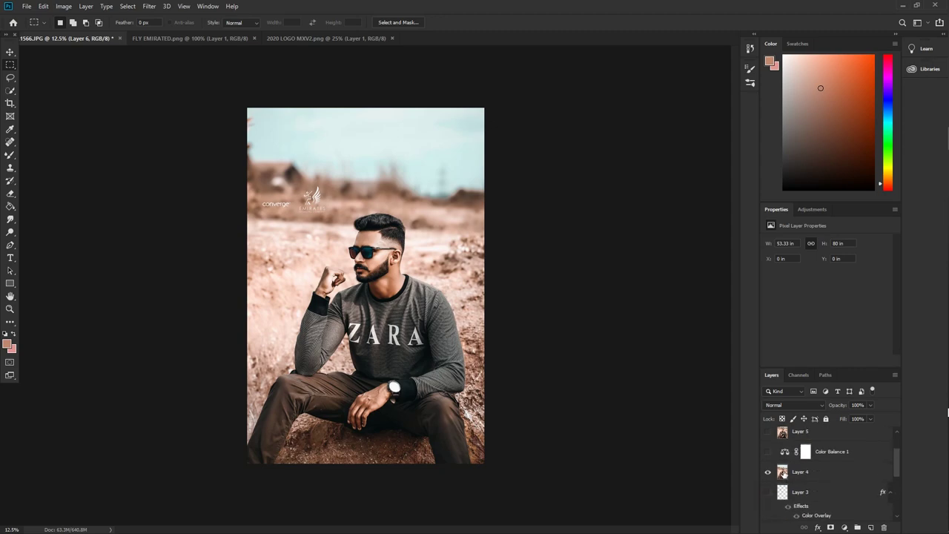
pyautogui.scroll(4, 769, 508)
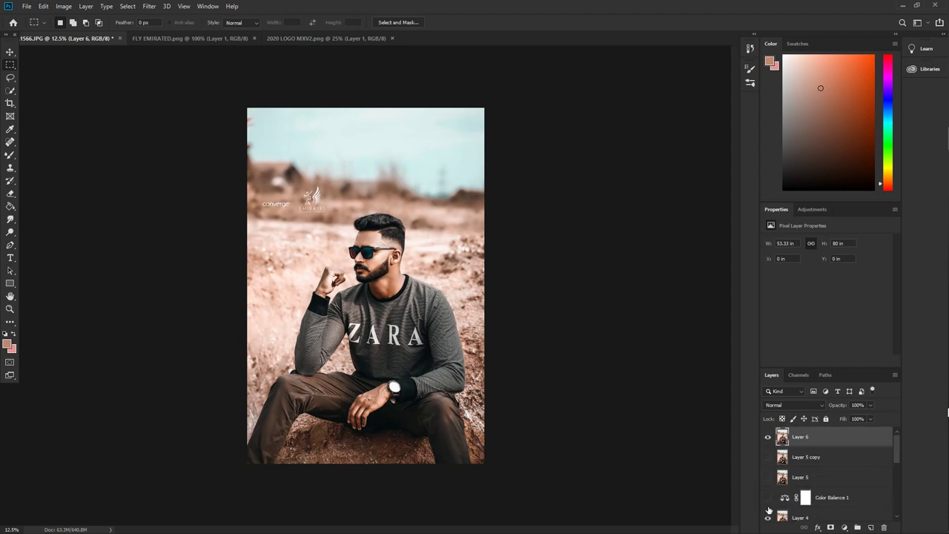
# Toggle Layer 6 on and off to compare the graded result with the original
pyautogui.click(767, 437)
pyautogui.scroll(-8, 787, 490)
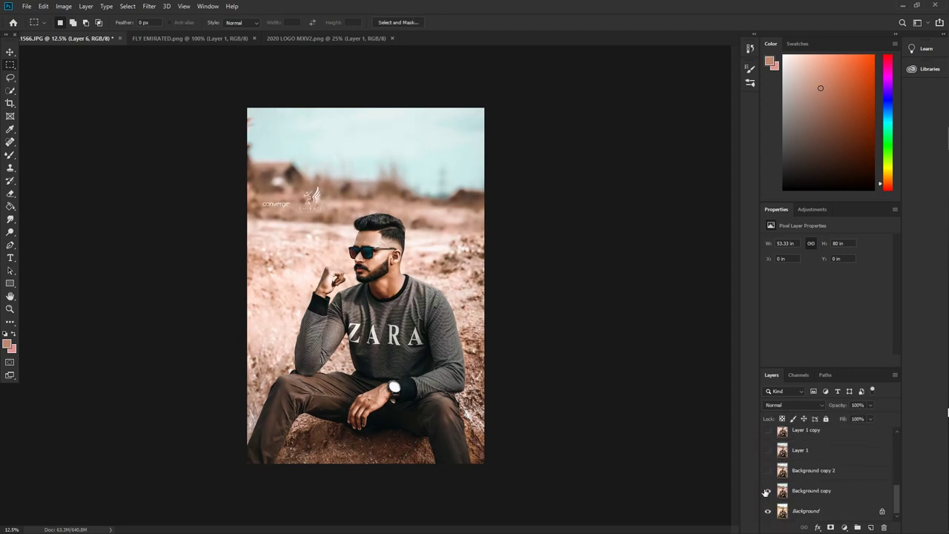
pyautogui.scroll(8, 779, 475)
pyautogui.click(768, 437)
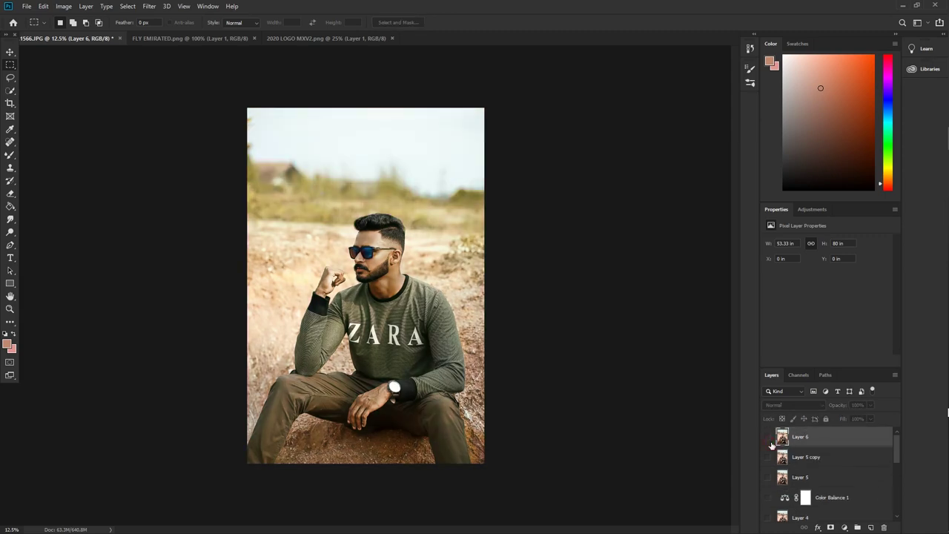
pyautogui.hotkey('ctrl', '+')
pyautogui.click(768, 438)
pyautogui.click(769, 439)
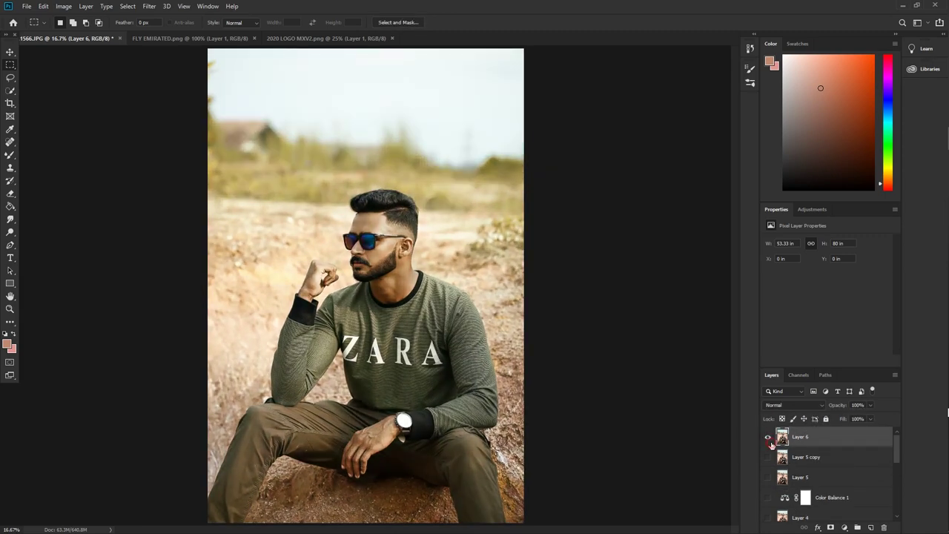
pyautogui.click(769, 439)
pyautogui.hotkey('ctrl', '-')
pyautogui.hotkey('ctrl', '-')
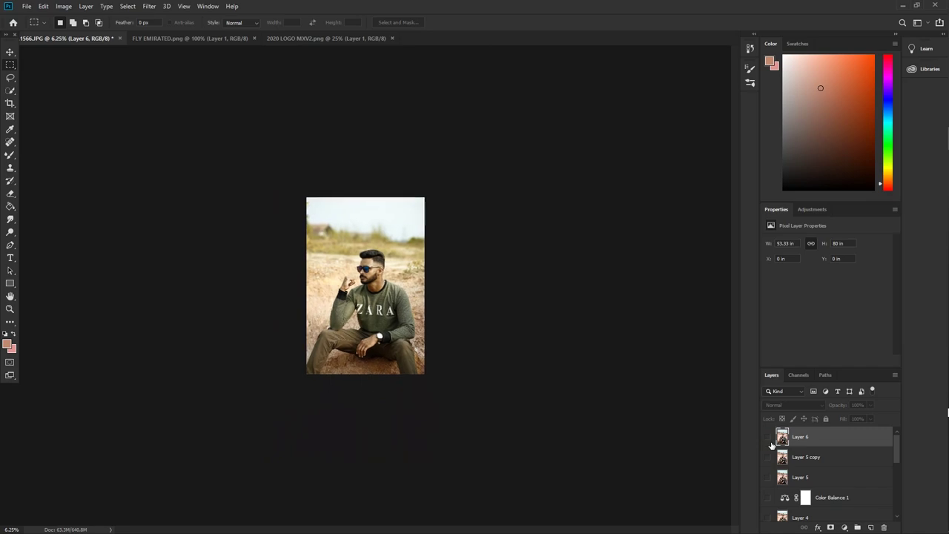
pyautogui.click(768, 438)
pyautogui.hotkey('ctrl', '+')
pyautogui.hotkey('ctrl', '+')
pyautogui.hotkey('ctrl', '+')
pyautogui.hotkey('ctrl', '+')
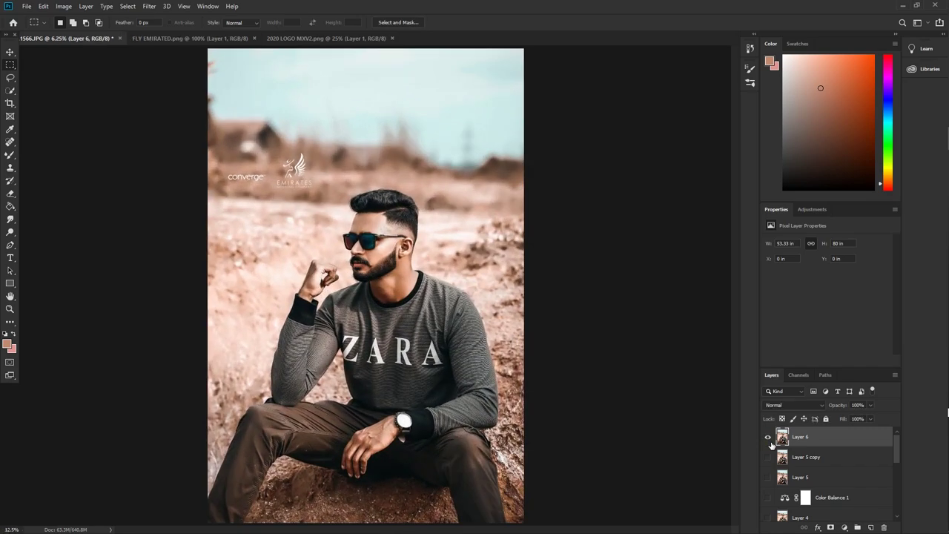
pyautogui.click(769, 438)
# Open the Windows Start menu over Photoshop
pyautogui.press('super')
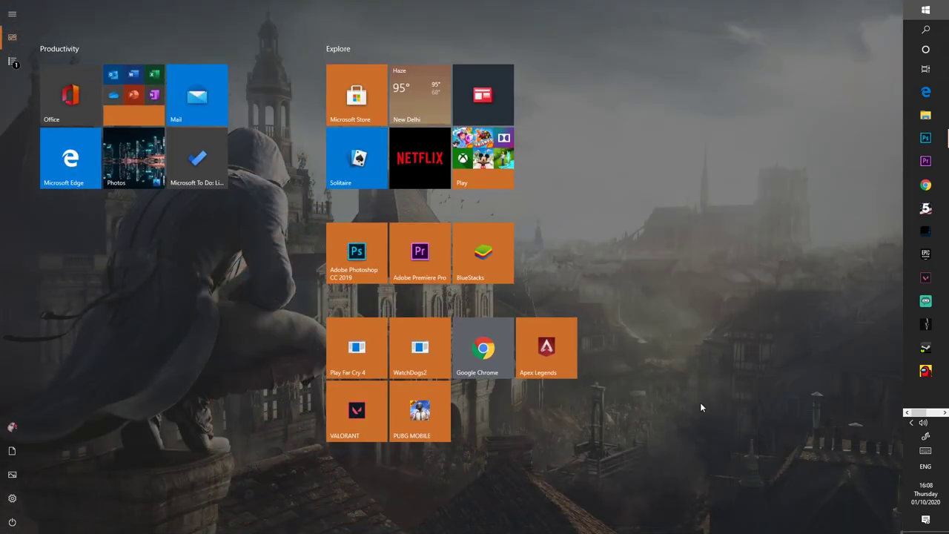